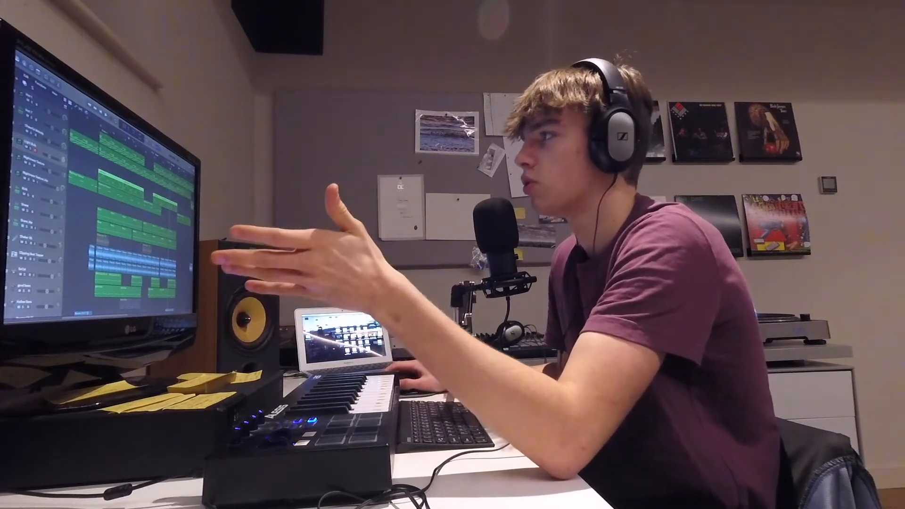
# - Open the first Inst 1 region in the Piano Roll, solo its track, and play the chords from bar 9
pyautogui.doubleClick(106, 137)
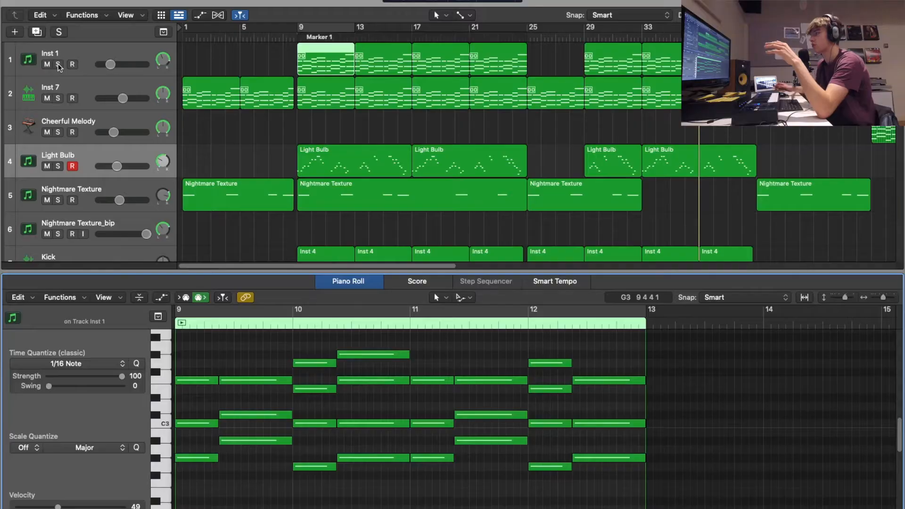
pyautogui.click(58, 64)
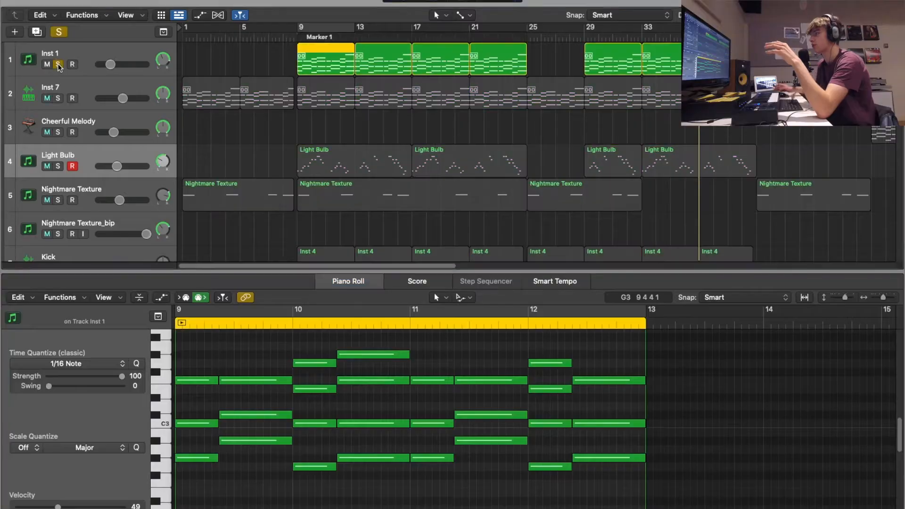
pyautogui.press('space')
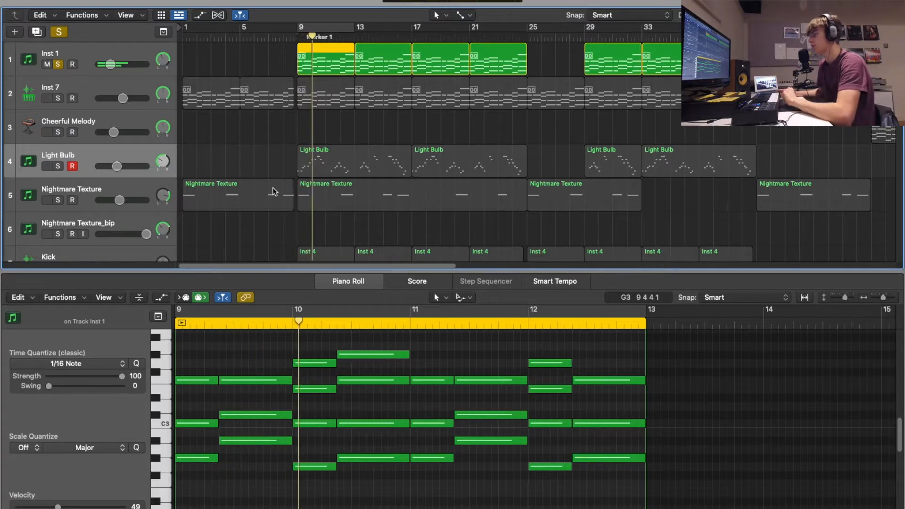
pyautogui.scroll(2, 495, 378)
pyautogui.press('space')
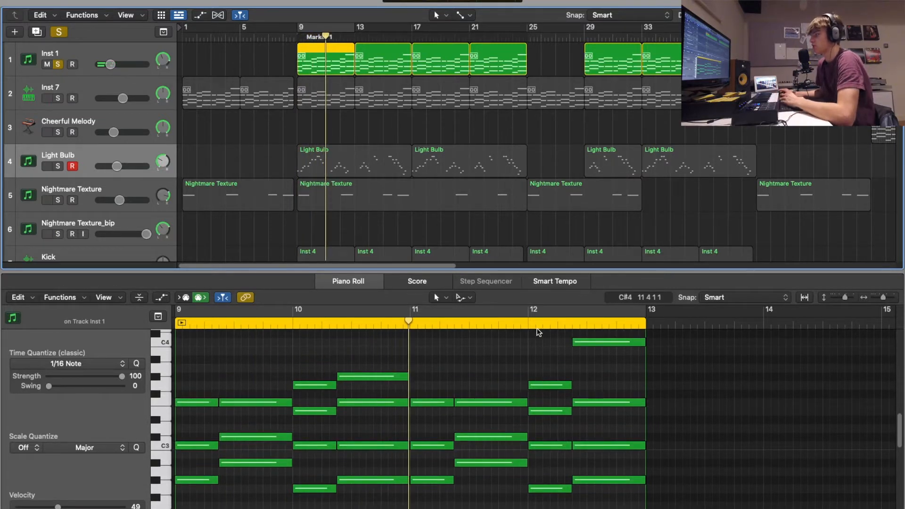
# - Play the Inst 1 chords from bar 12, and close the Piano Roll
pyautogui.click(527, 324)
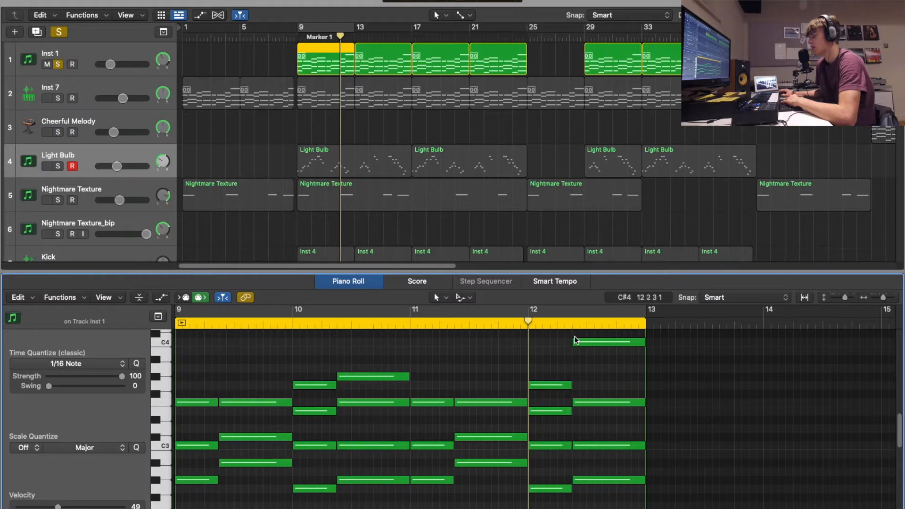
pyautogui.press('space')
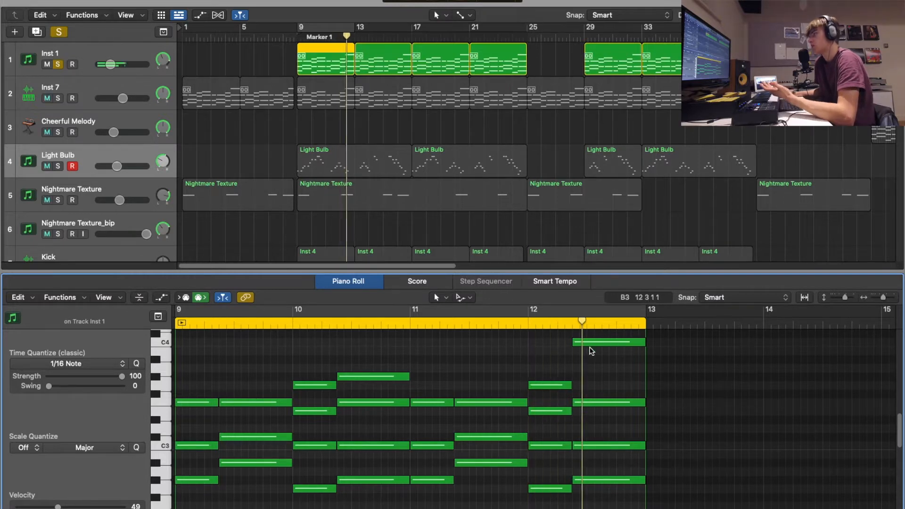
pyautogui.press('e')
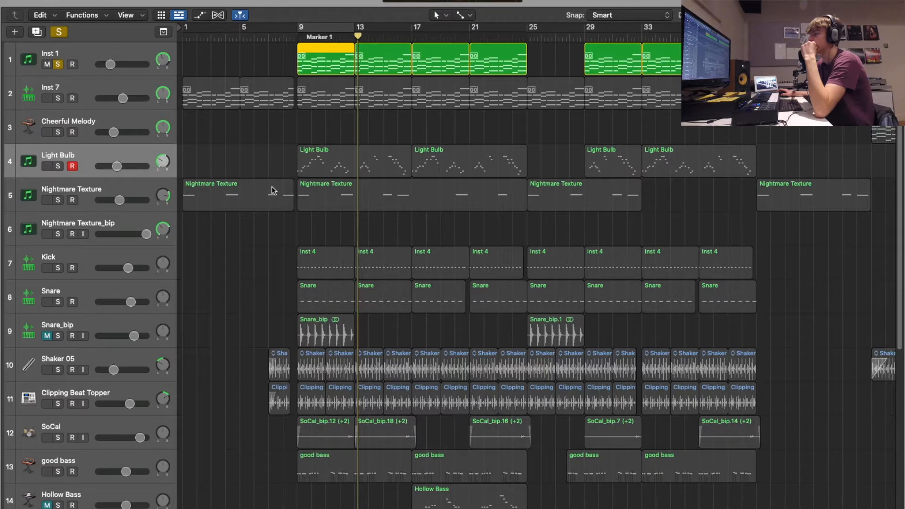
# - Solo the Kick and Snare tracks alongside Inst 1 and play them looped over bars 9 to 13
pyautogui.scroll(-2, 275, 208)
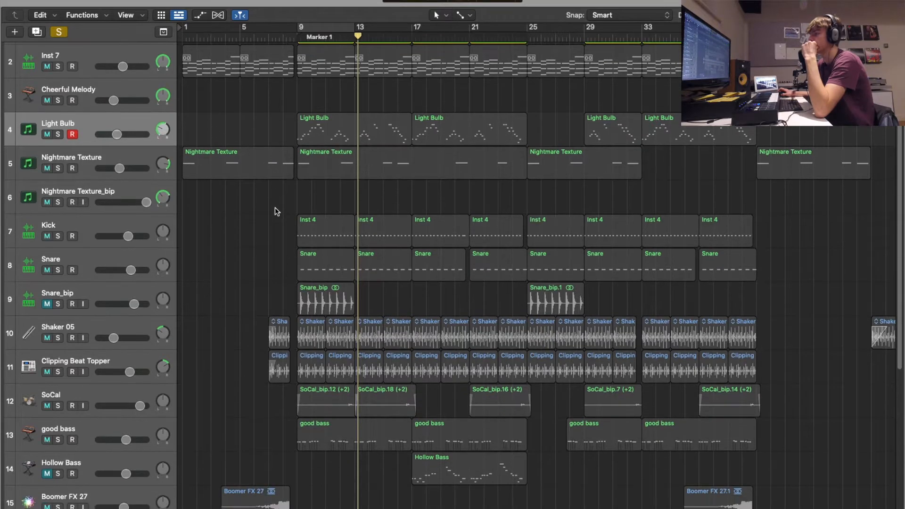
pyautogui.click(73, 224)
pyautogui.click(59, 237)
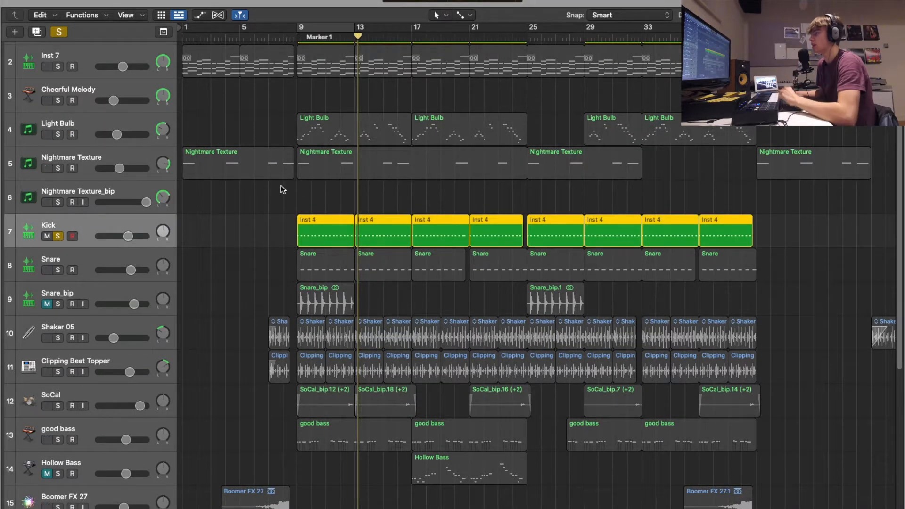
pyautogui.press('space')
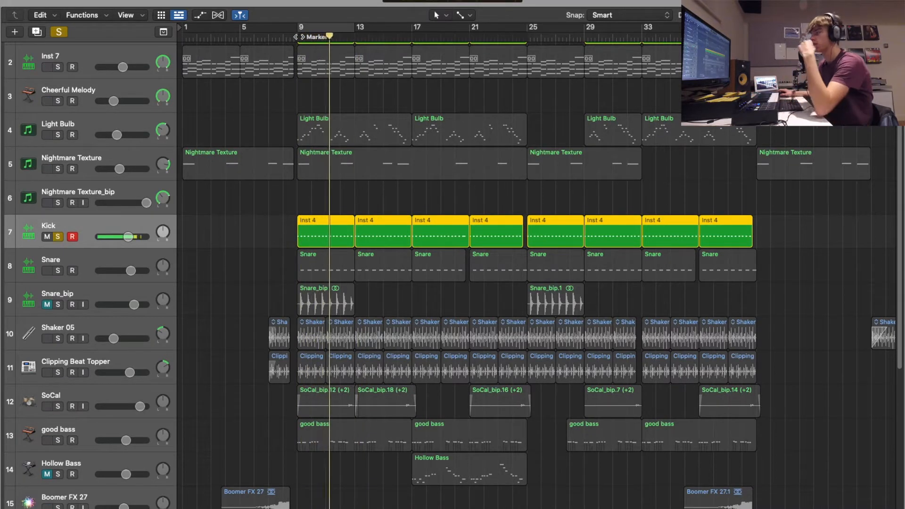
pyautogui.scroll(2, 149, 213)
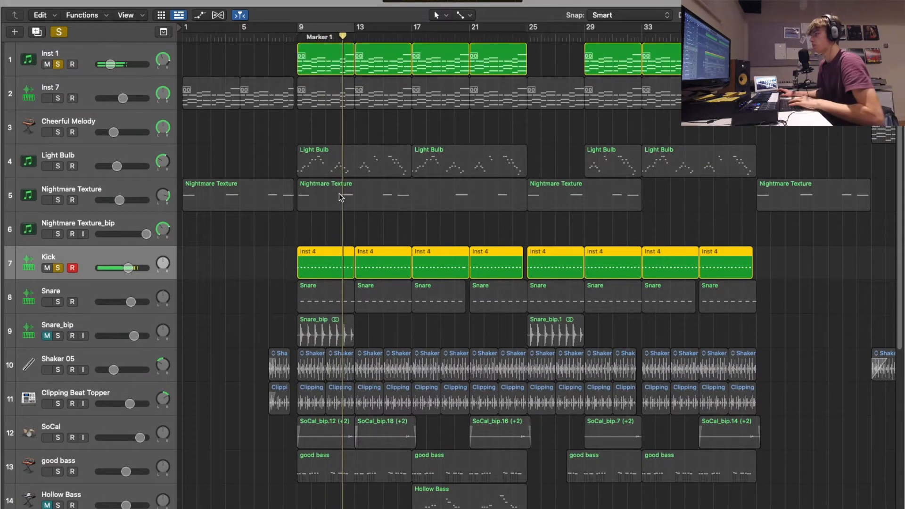
pyautogui.click(58, 302)
pyautogui.press('c')
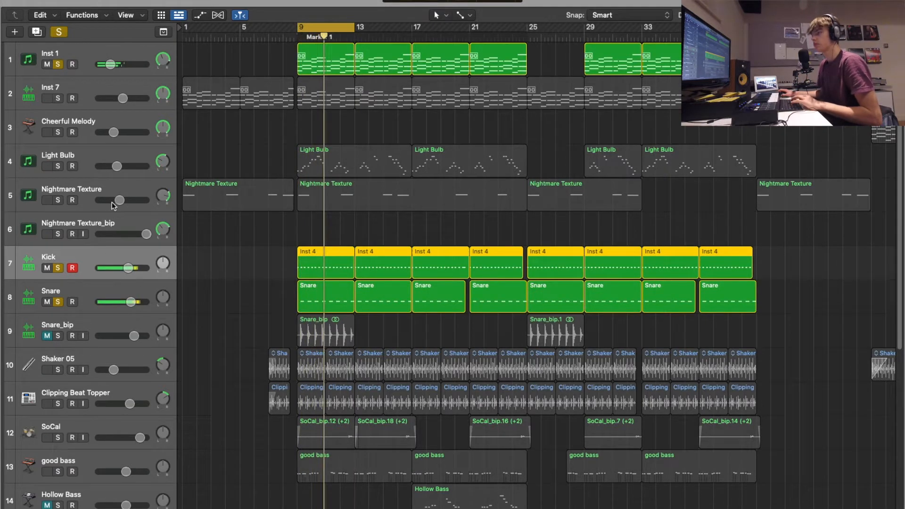
# - Turn off all track solos and look through the arrangement's track list
pyautogui.click(60, 32)
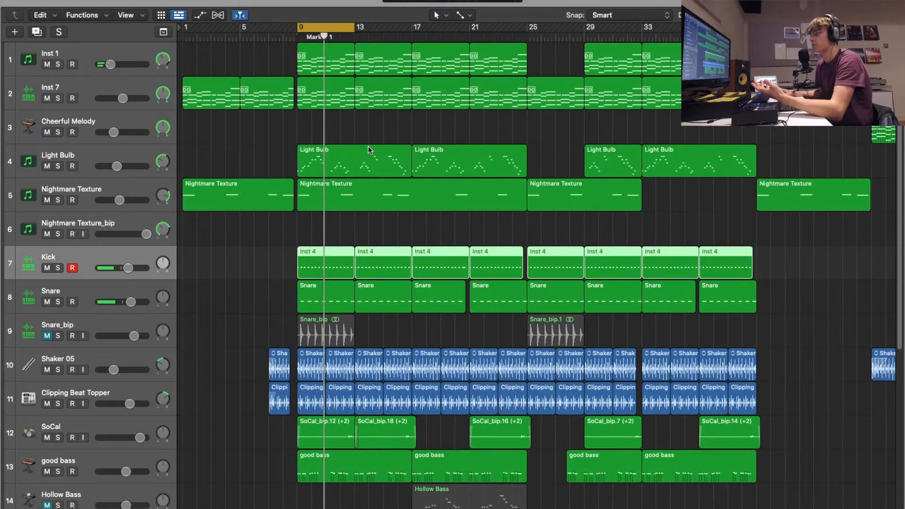
pyautogui.scroll(-6, 291, 309)
pyautogui.scroll(7, 522, 172)
pyautogui.scroll(-3, 522, 172)
pyautogui.scroll(4, 522, 173)
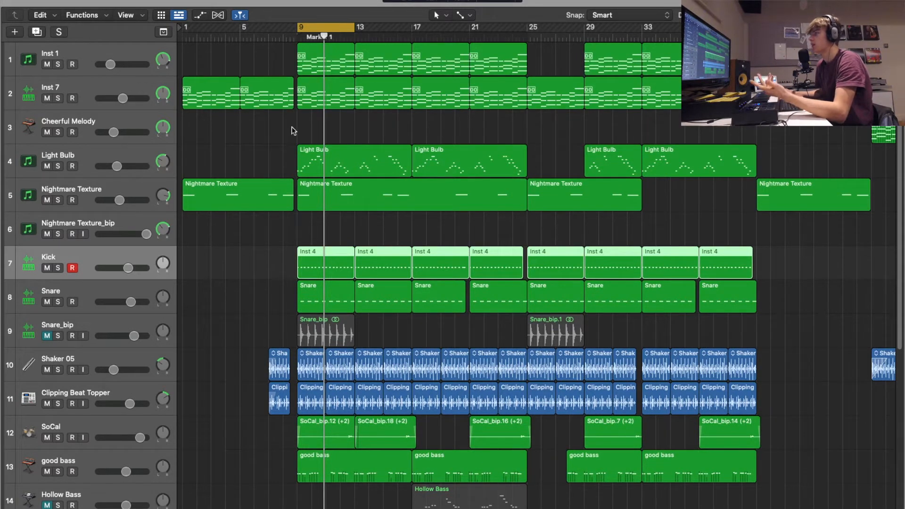
# - Inspect the Light Bulb track's channel strip and its Reaktor 6 instrument, and hide the inspector
pyautogui.click(77, 162)
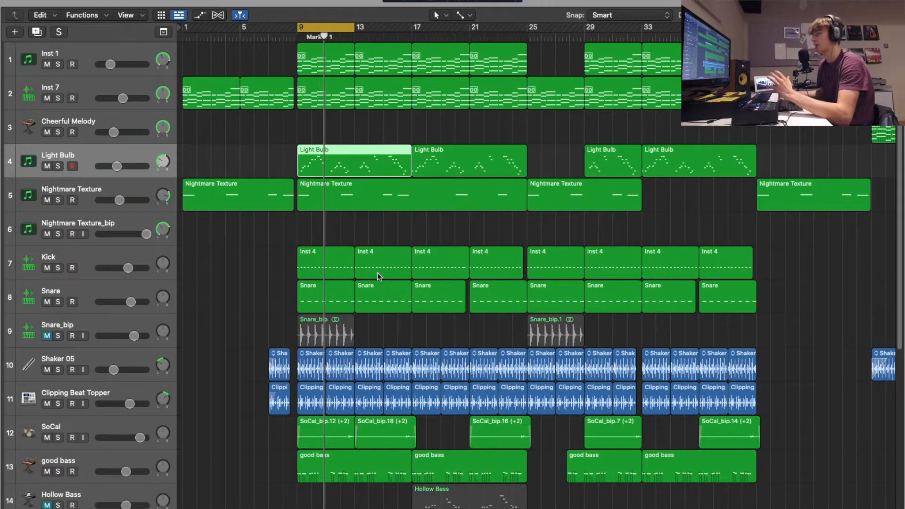
pyautogui.scroll(-5, 377, 272)
pyautogui.scroll(5, 383, 281)
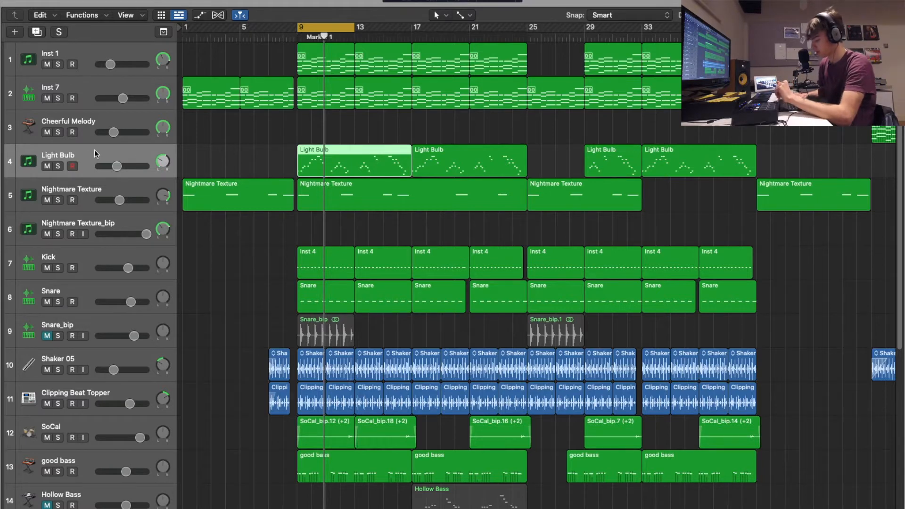
pyautogui.press('i')
pyautogui.click(31, 288)
pyautogui.moveTo(589, 121); pyautogui.dragTo(456, 123)
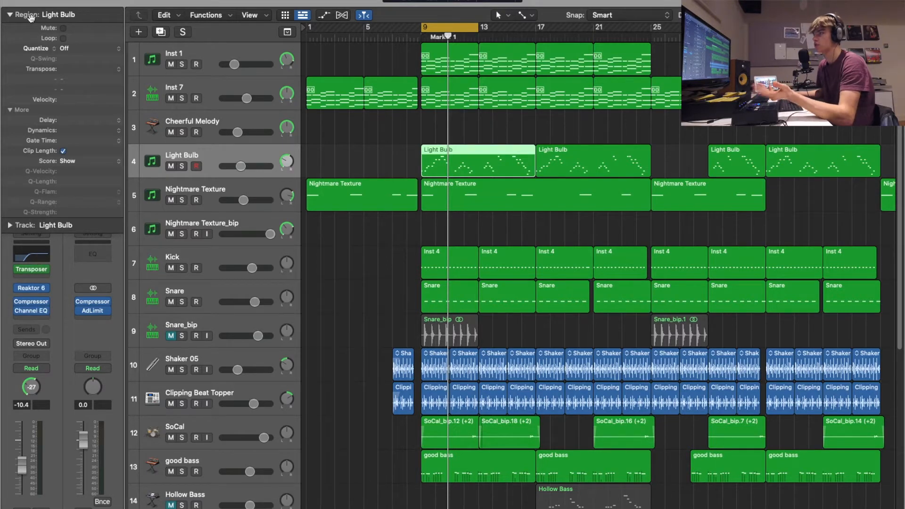
pyautogui.press('i')
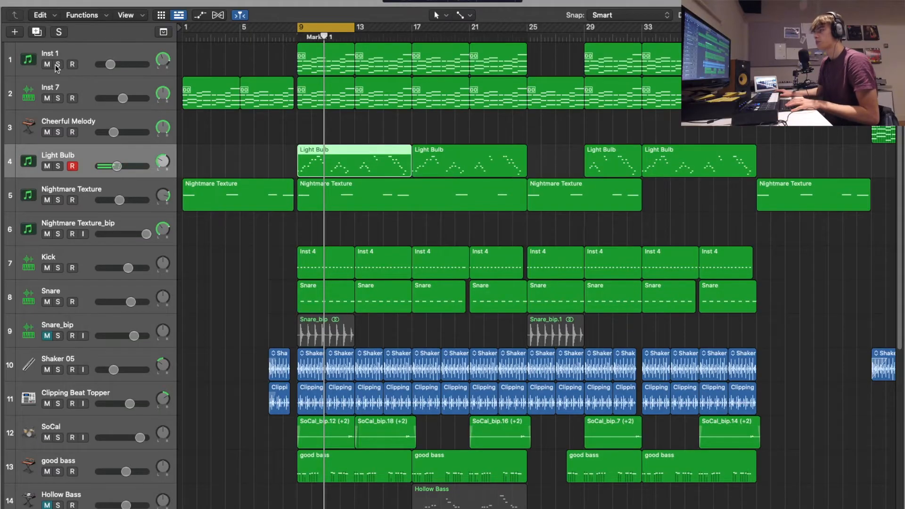
# - Solo the Inst 1 and Inst 7 tracks and play their layered chords
pyautogui.click(57, 65)
pyautogui.click(58, 98)
pyautogui.click(102, 84)
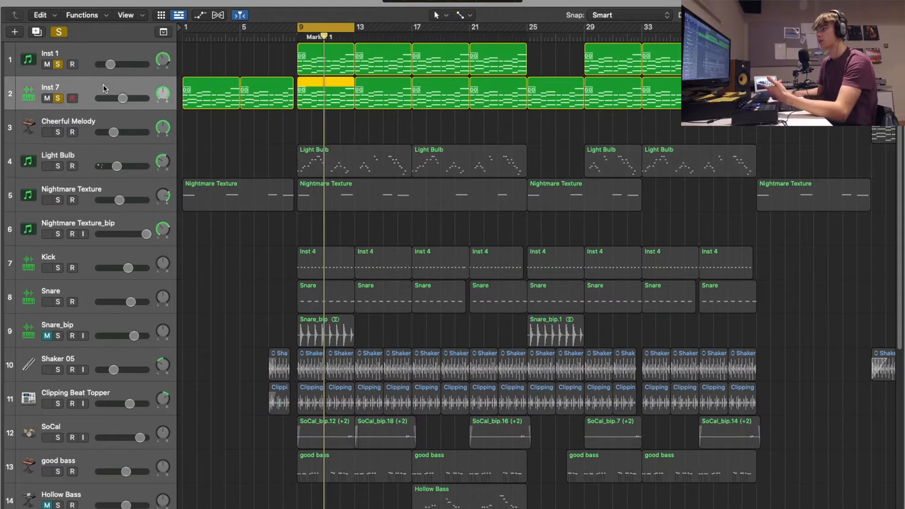
pyautogui.scroll(-5, 189, 110)
pyautogui.scroll(5, 302, 163)
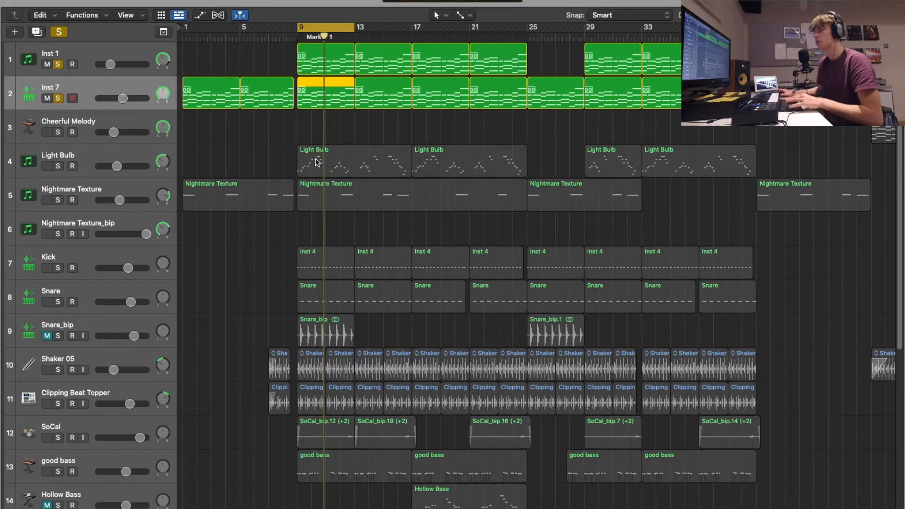
pyautogui.press('space')
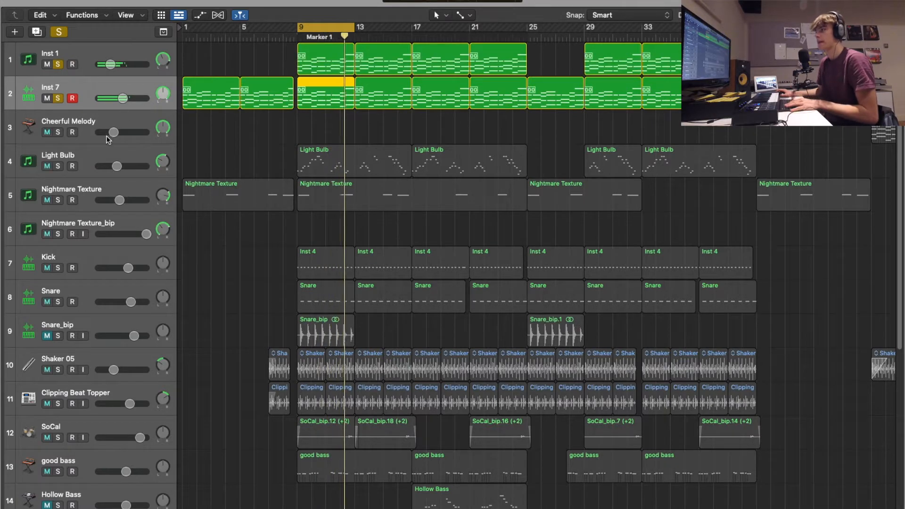
# - Add the Light Bulb track to the solos and extend the cycle range to bar 17 during playback
pyautogui.click(57, 168)
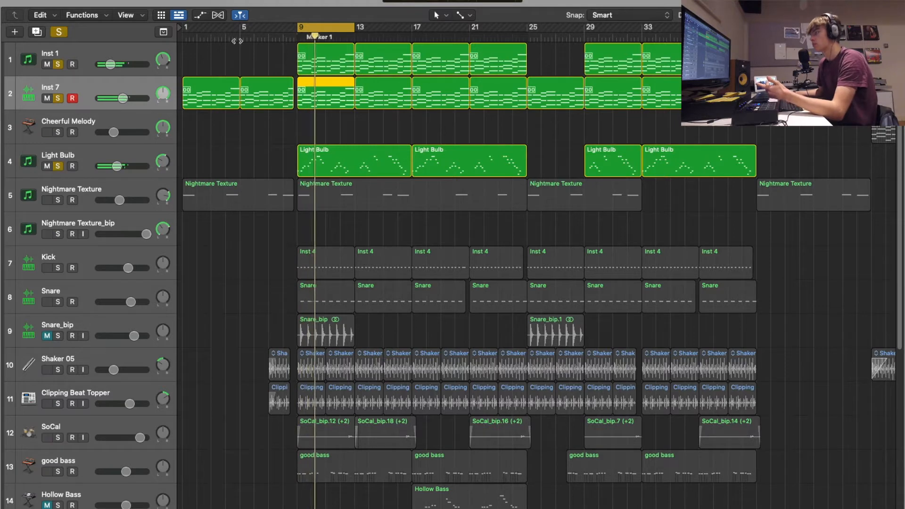
pyautogui.moveTo(375, 31); pyautogui.dragTo(412, 31)
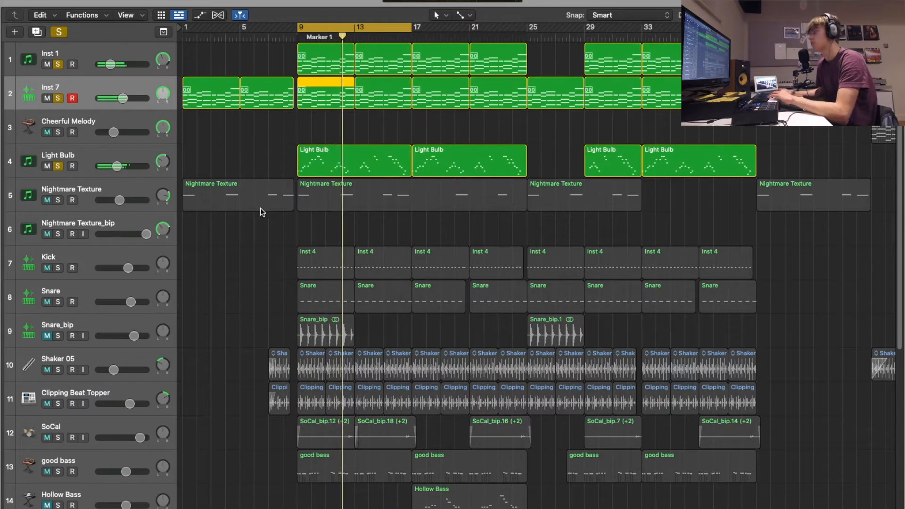
pyautogui.scroll(-1, 260, 206)
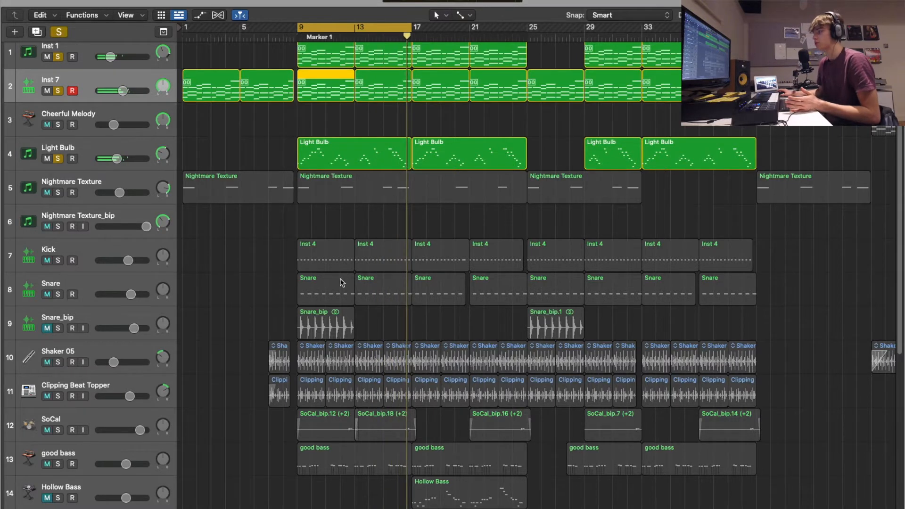
# - Show the inspector for the Light Bulb track to examine its channel strip
pyautogui.scroll(-3, 331, 254)
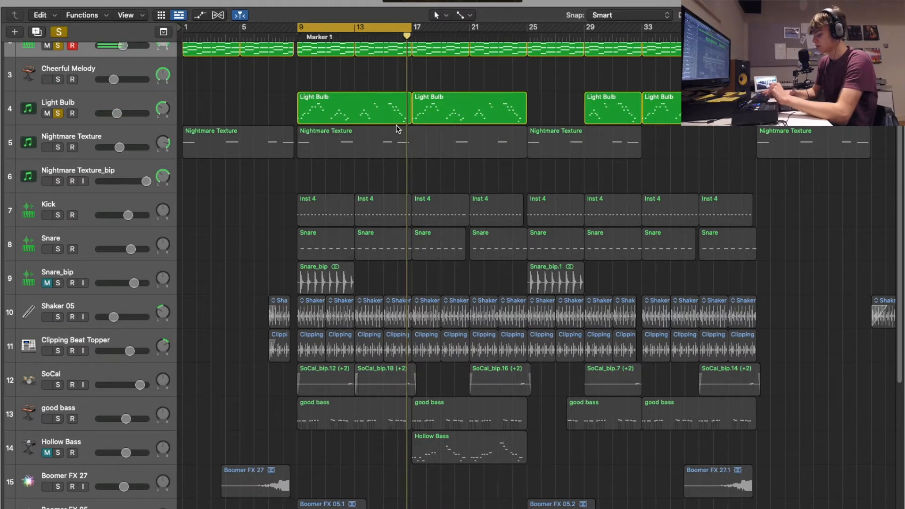
pyautogui.scroll(3, 396, 125)
pyautogui.click(87, 150)
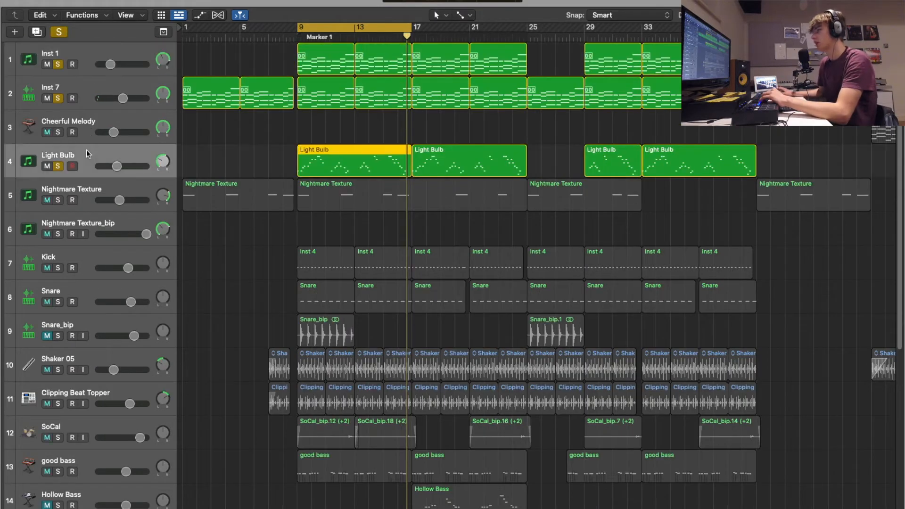
pyautogui.press('i')
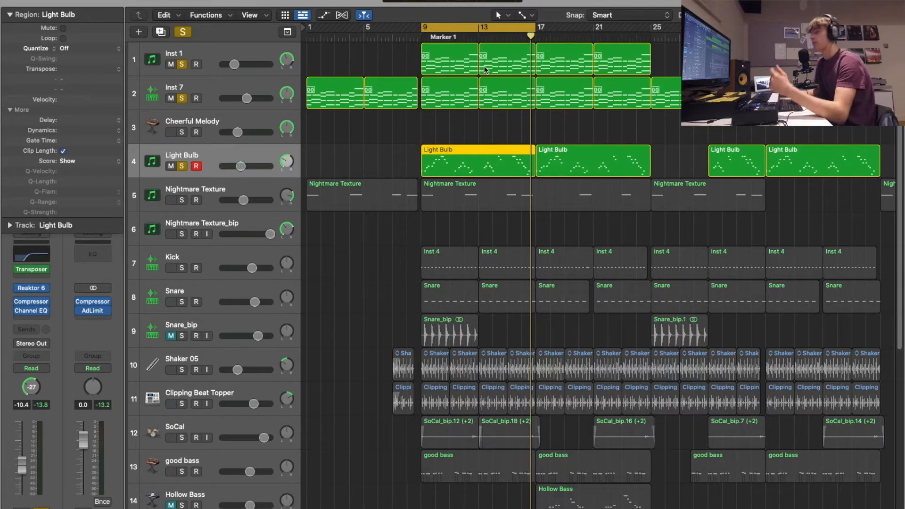
# - Isolate the Nightmare Texture track by soloing it and turning off the solos on Light Bulb, Inst 7 and Inst 1
pyautogui.click(182, 200)
pyautogui.click(185, 195)
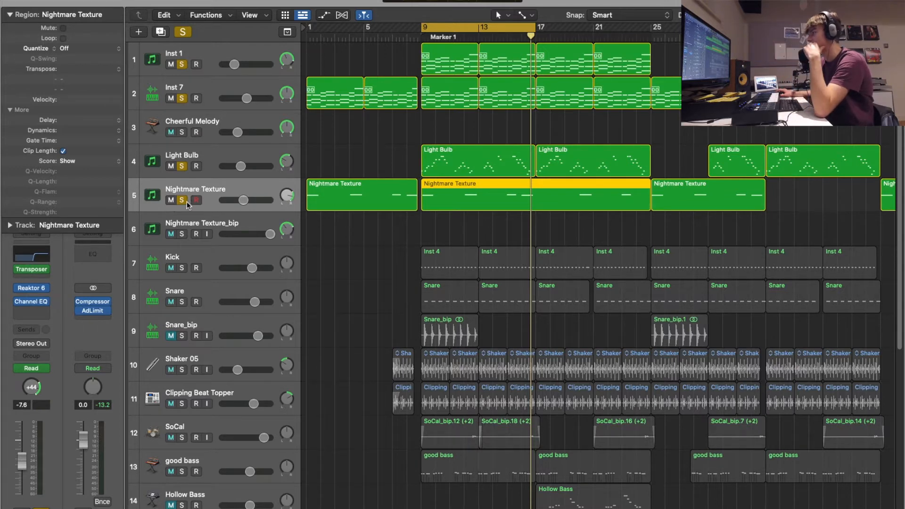
pyautogui.moveTo(179, 168); pyautogui.dragTo(181, 64)
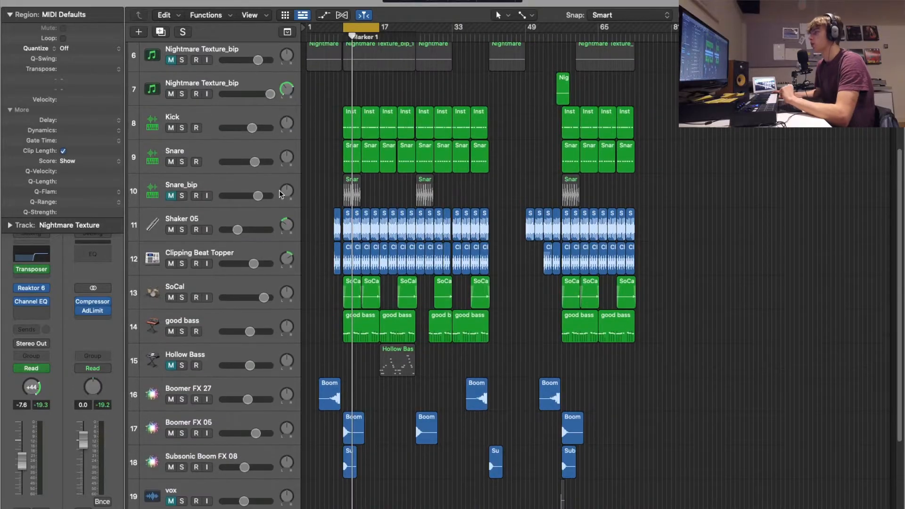
# - Solo the Boomer FX 27, Boomer FX 05 and Subsonic Boom FX 08 tracks and play them from about bar 6
pyautogui.scroll(1, 281, 197)
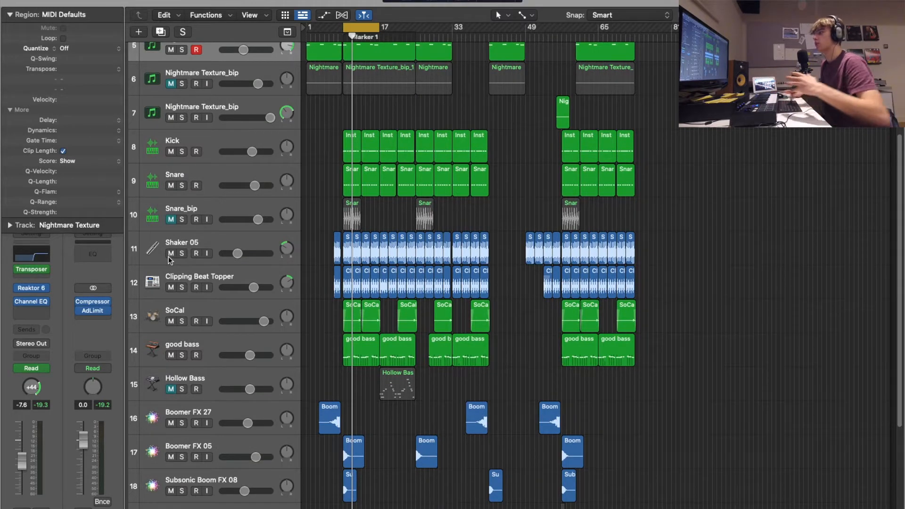
pyautogui.scroll(4, 366, 57)
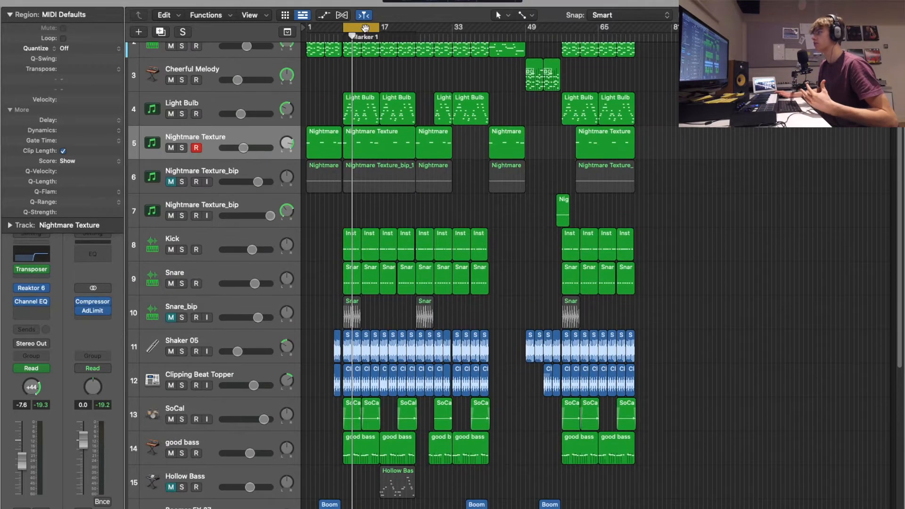
pyautogui.scroll(10, 331, 107)
pyautogui.hscroll(-15, 367, 174)
pyautogui.scroll(-8, 369, 169)
pyautogui.scroll(1, 369, 169)
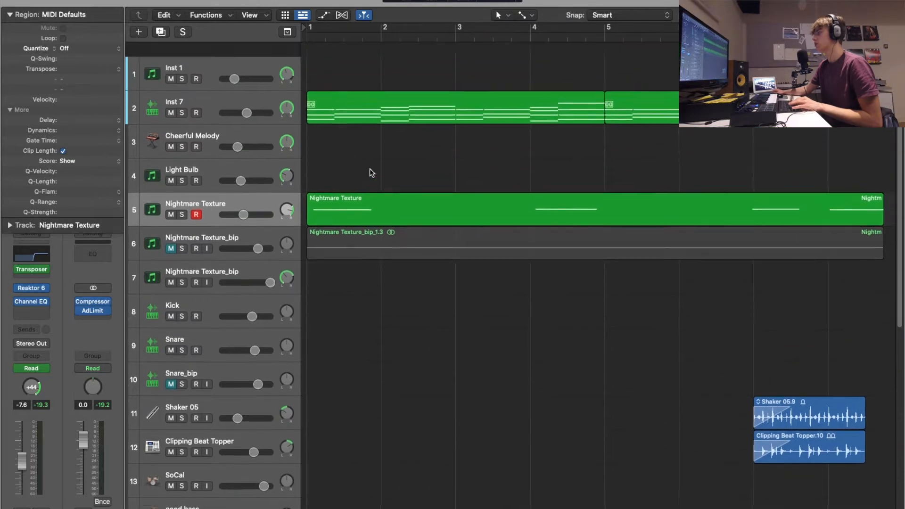
pyautogui.scroll(-10, 369, 168)
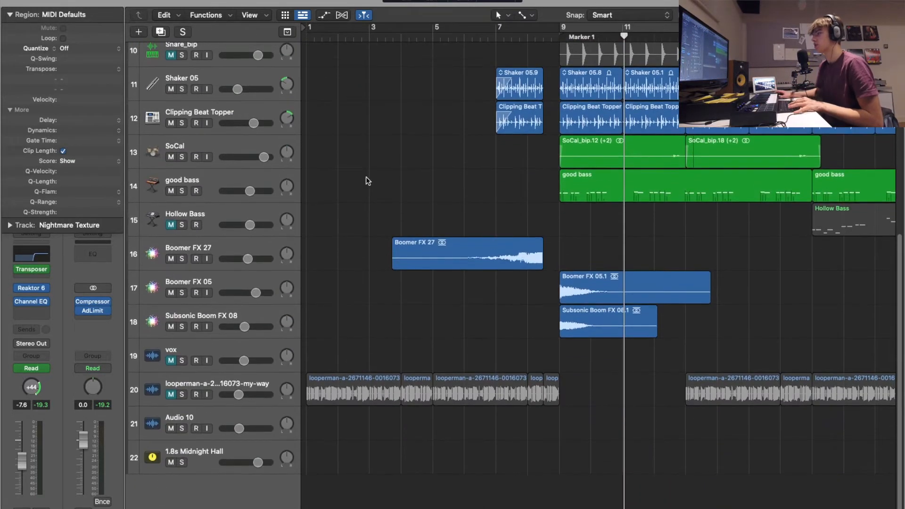
pyautogui.moveTo(182, 259); pyautogui.dragTo(181, 327)
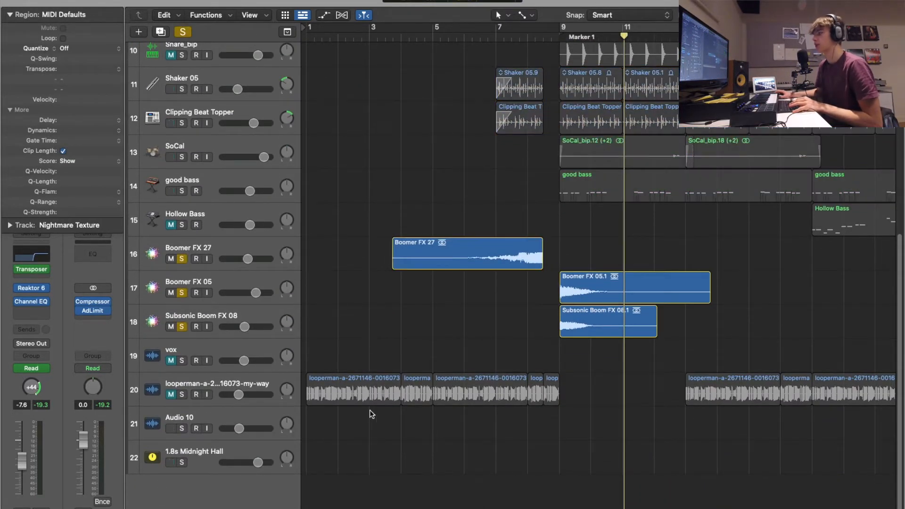
pyautogui.click(464, 39)
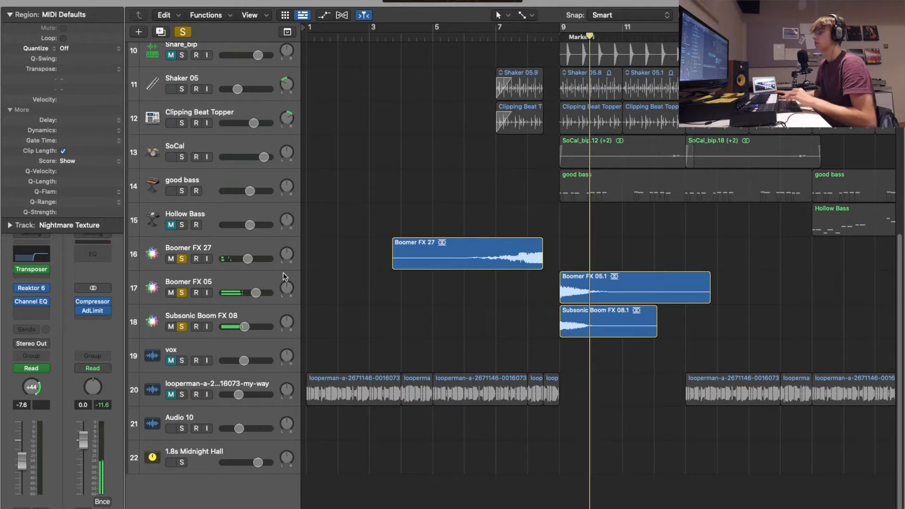
# - Turn off the solos on the Boomer and Subsonic Boom effects tracks and select the Inst 7 track
pyautogui.click(182, 258)
pyautogui.scroll(10, 198, 189)
pyautogui.click(225, 101)
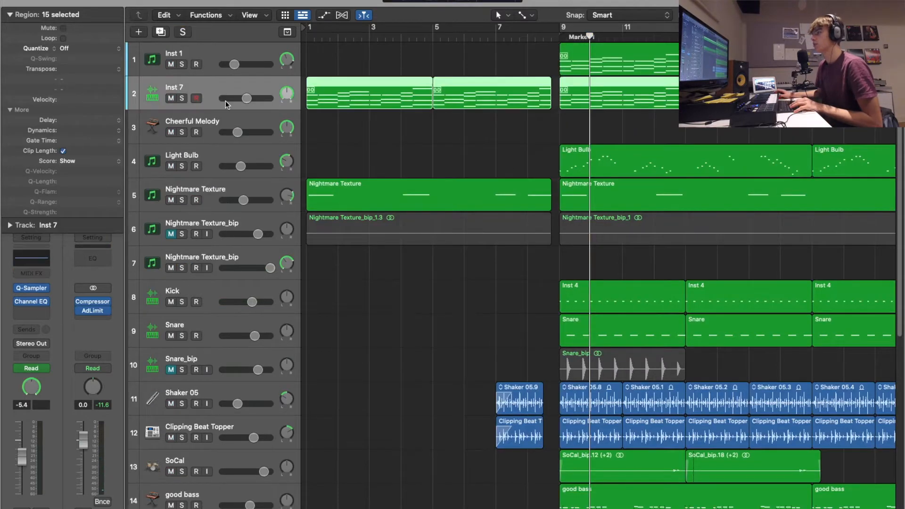
# - Switch the Inst 7 pan control to Balance and back to Stereo Pan
pyautogui.rightClick(27, 386)
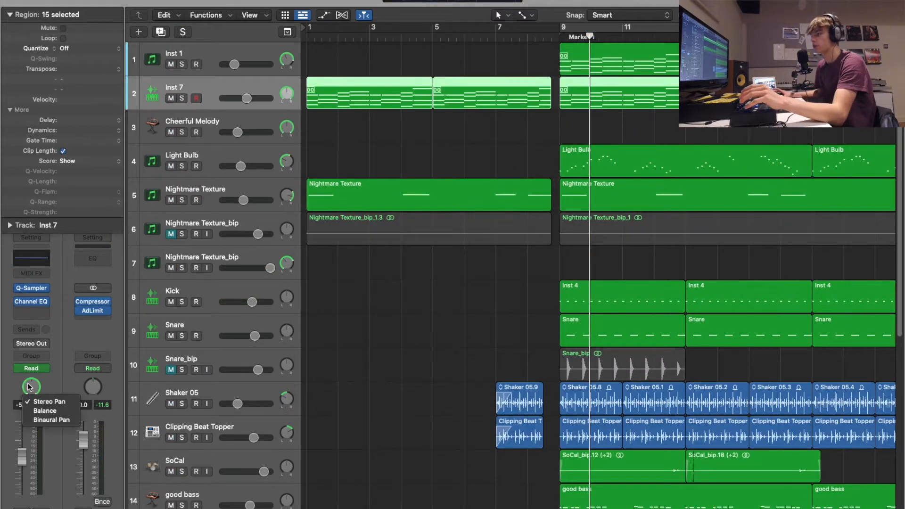
pyautogui.click(39, 411)
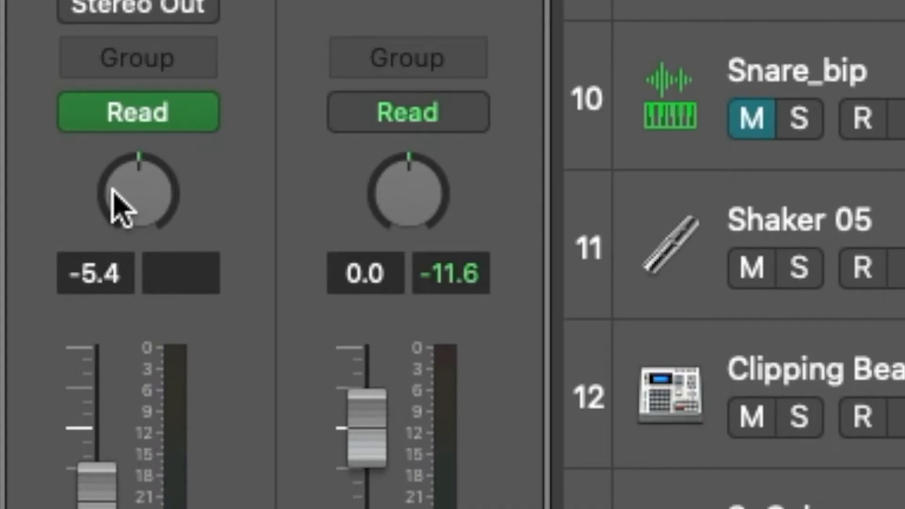
pyautogui.rightClick(25, 385)
pyautogui.click(37, 401)
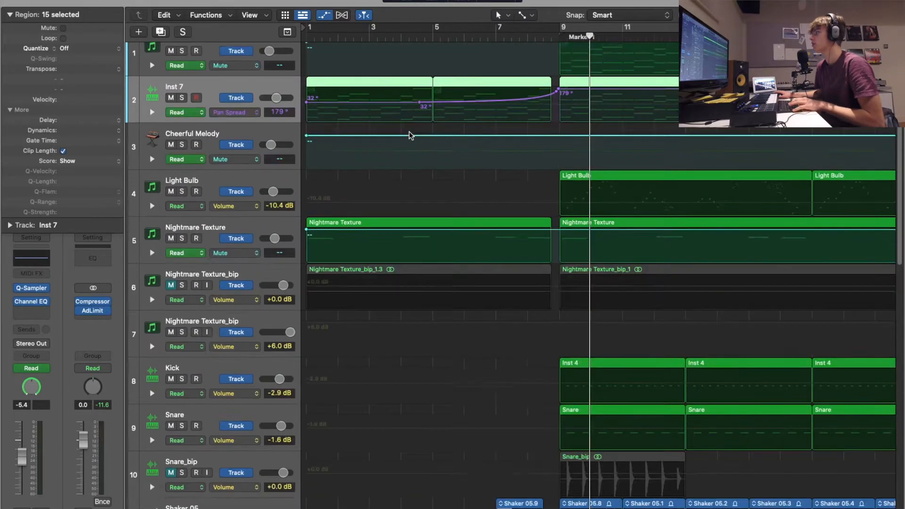
# - Show the automation lanes and play from the project start to examine Inst 7's Pan Spread curve
pyautogui.scroll(1, 465, 161)
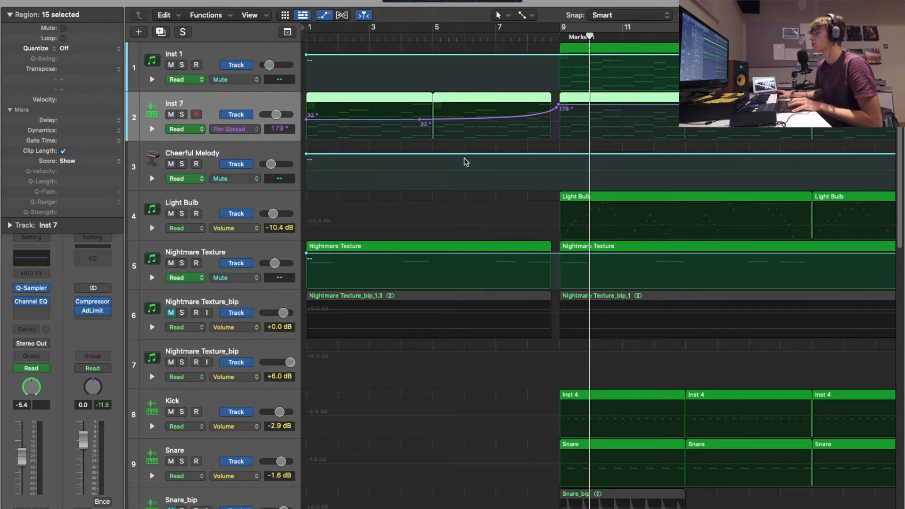
pyautogui.press('Return')
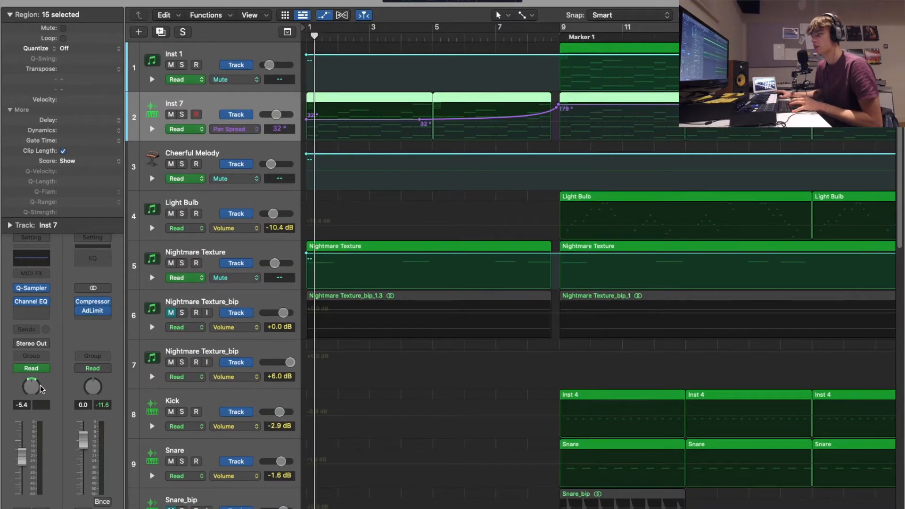
pyautogui.press('space')
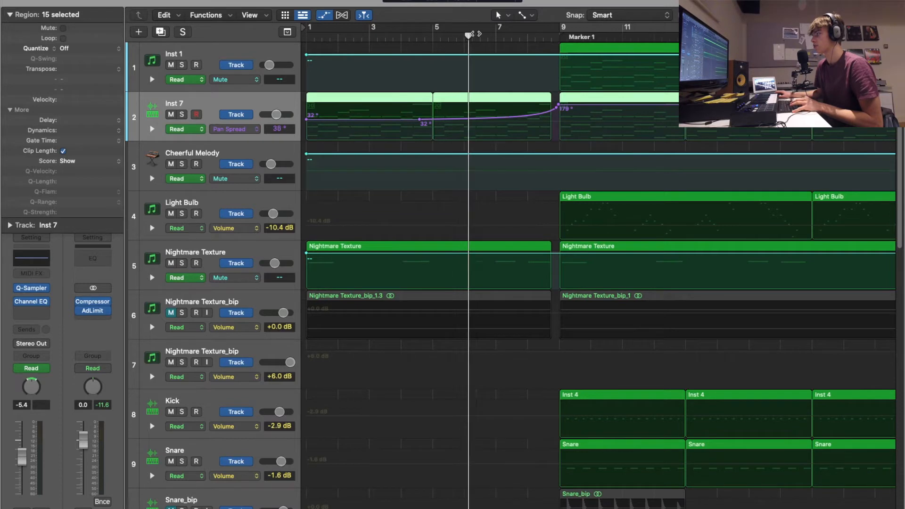
pyautogui.moveTo(553, 28); pyautogui.dragTo(440, 38)
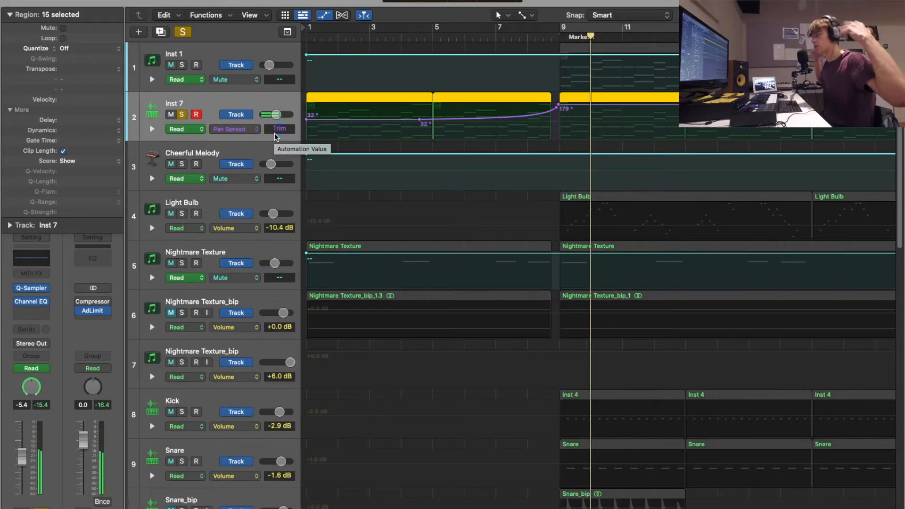
# - Solo the Kick and Snare tracks, select Kick, and play them together with Inst 7
pyautogui.click(181, 114)
pyautogui.scroll(-5, 423, 191)
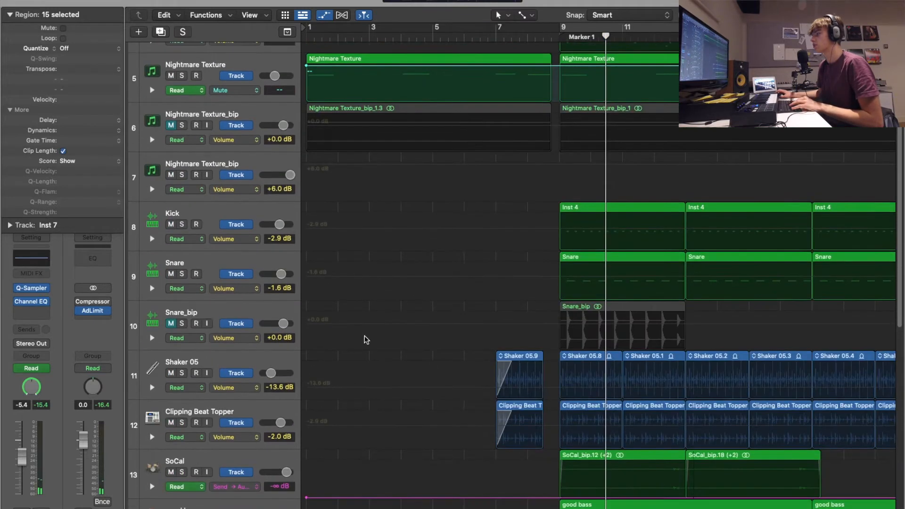
pyautogui.moveTo(180, 226); pyautogui.dragTo(180, 276)
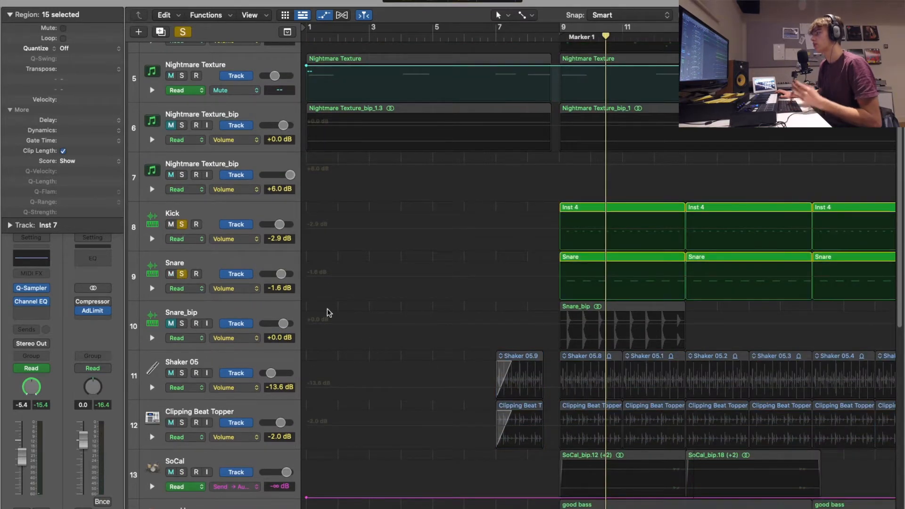
pyautogui.scroll(1, 269, 283)
pyautogui.click(237, 225)
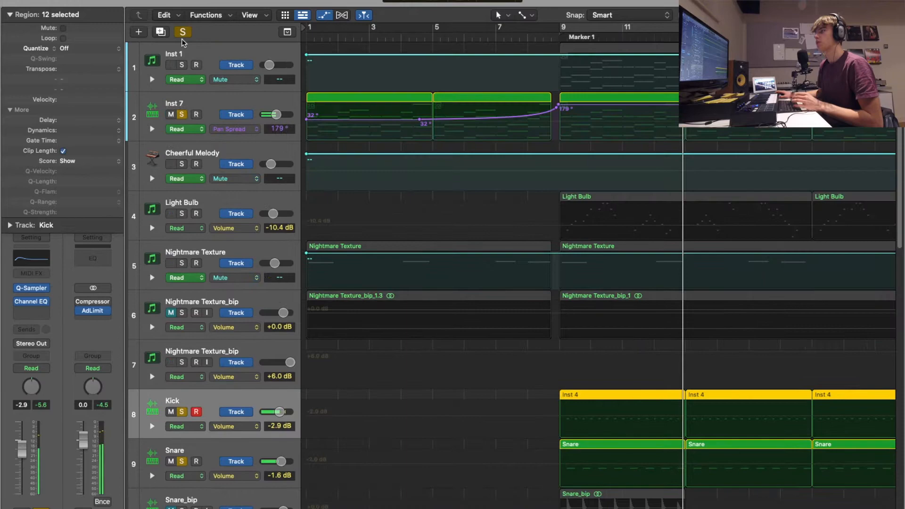
# - Clear all track solos and hide the automation lanes
pyautogui.click(183, 33)
pyautogui.scroll(-6, 244, 397)
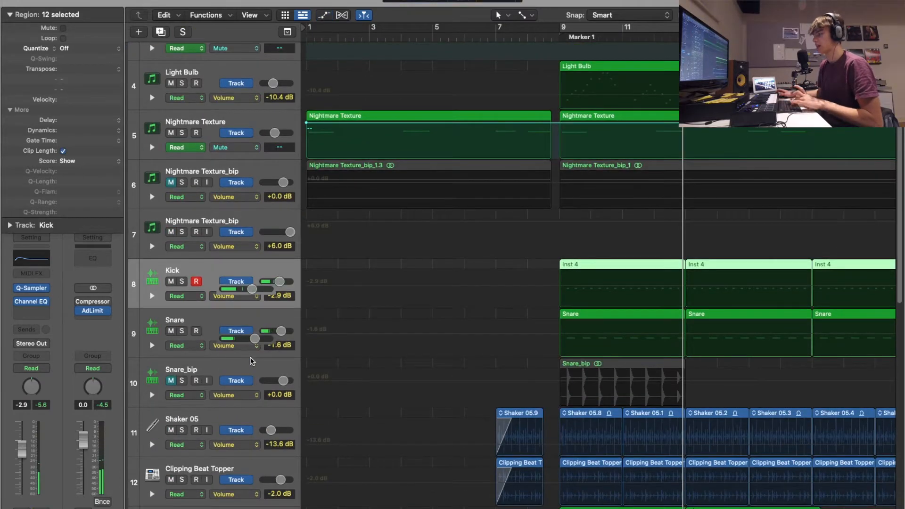
pyautogui.press('a')
pyautogui.scroll(-8, 340, 331)
pyautogui.scroll(6, 363, 332)
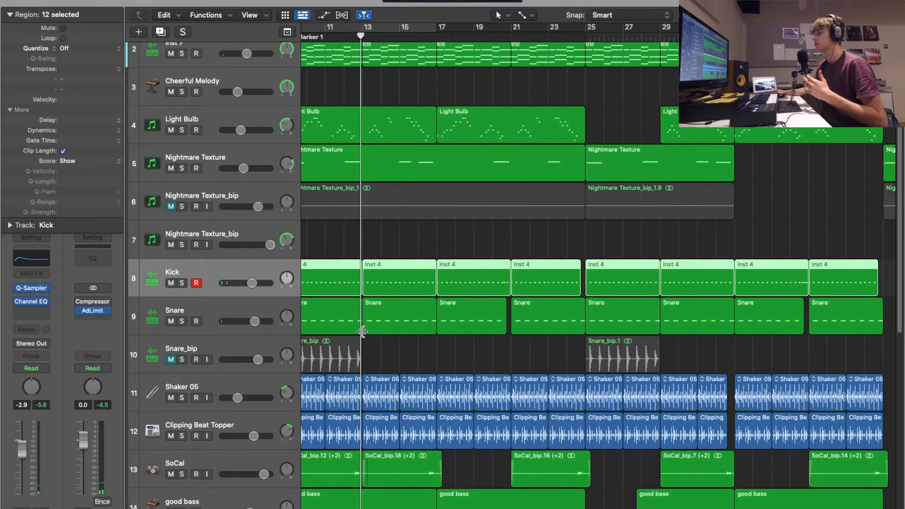
pyautogui.scroll(-5, 380, 357)
pyautogui.hscroll(-5, 380, 357)
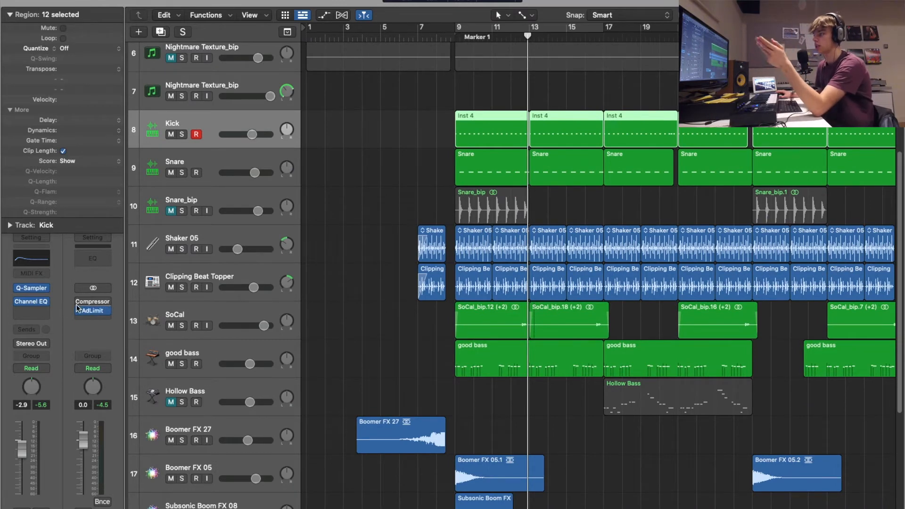
# - Open the Compressor on the Stereo Out channel, reposition its window, and play the beat from bar 9
pyautogui.moveTo(93, 304)
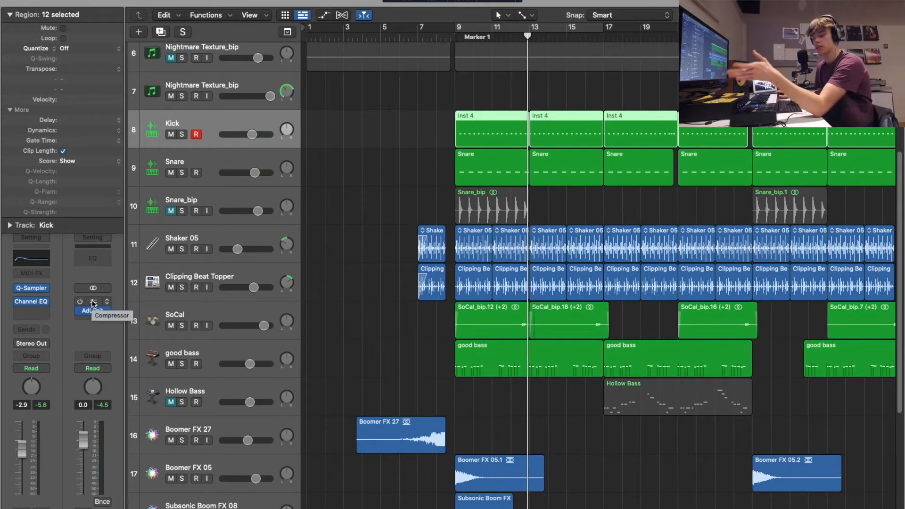
pyautogui.click(94, 304)
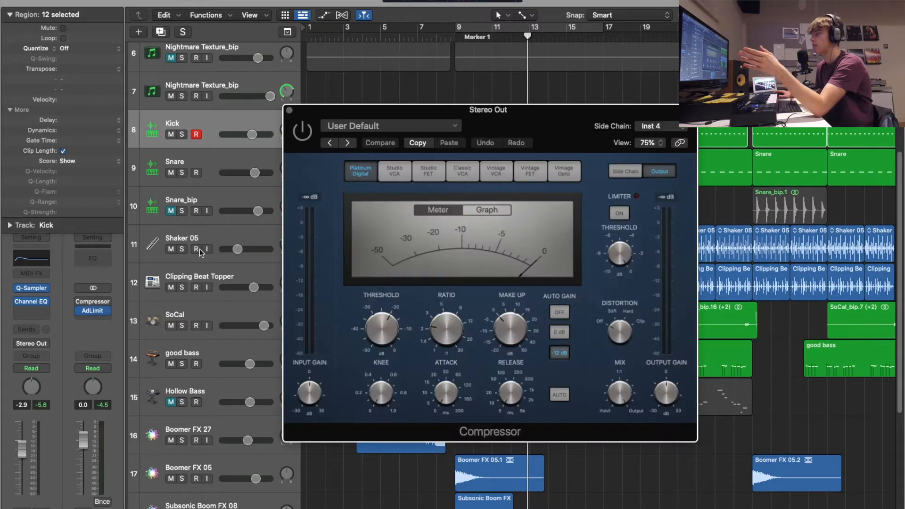
pyautogui.moveTo(536, 143); pyautogui.dragTo(455, 121)
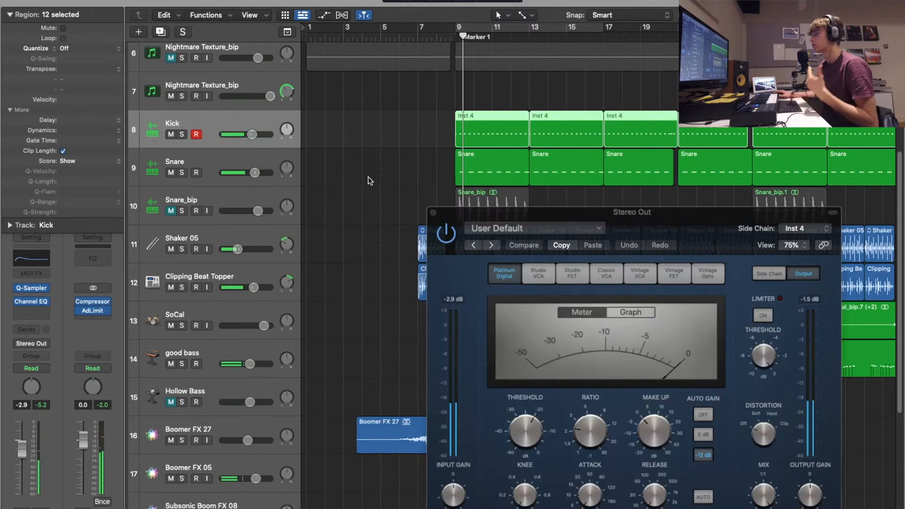
pyautogui.scroll(5, 202, 128)
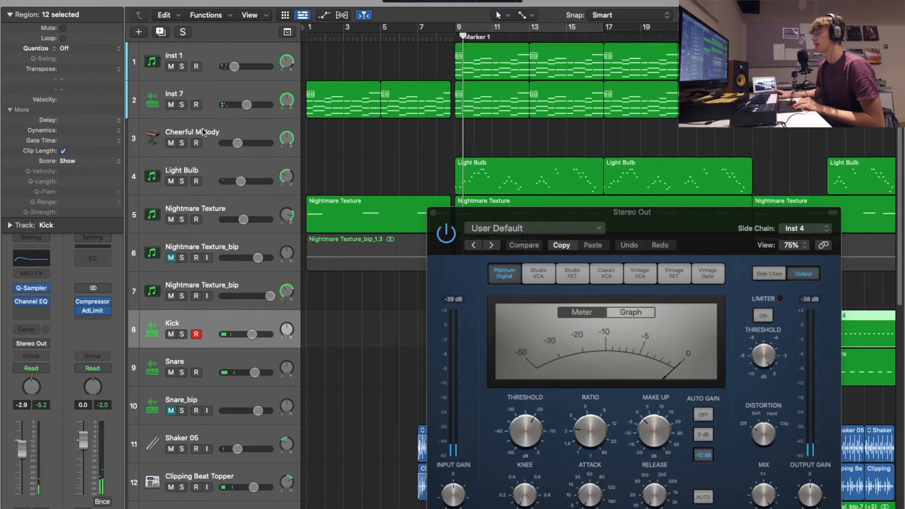
# - Solo Inst 7 and Inst 1 during playback and switch the Compressor display to Graph
pyautogui.click(181, 105)
pyautogui.click(182, 67)
pyautogui.scroll(-5, 262, 177)
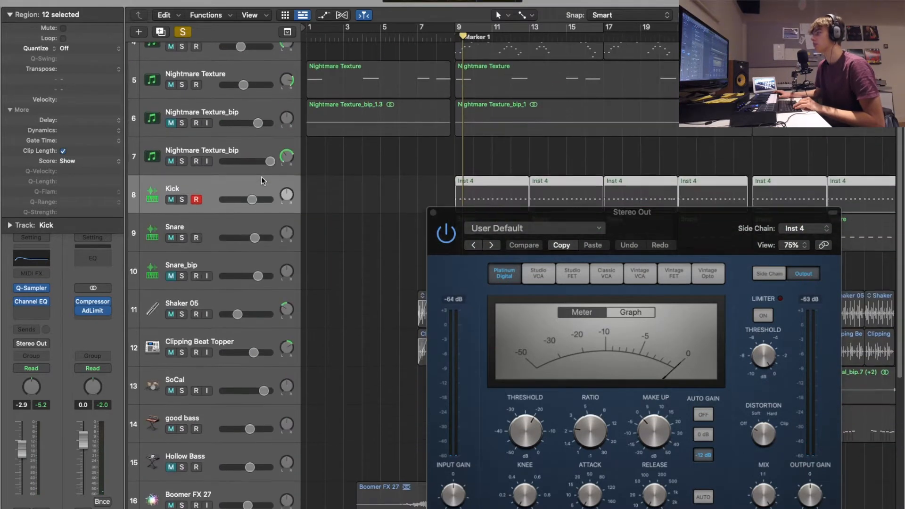
pyautogui.scroll(5, 402, 145)
pyautogui.scroll(-2, 432, 125)
pyautogui.scroll(-1, 434, 128)
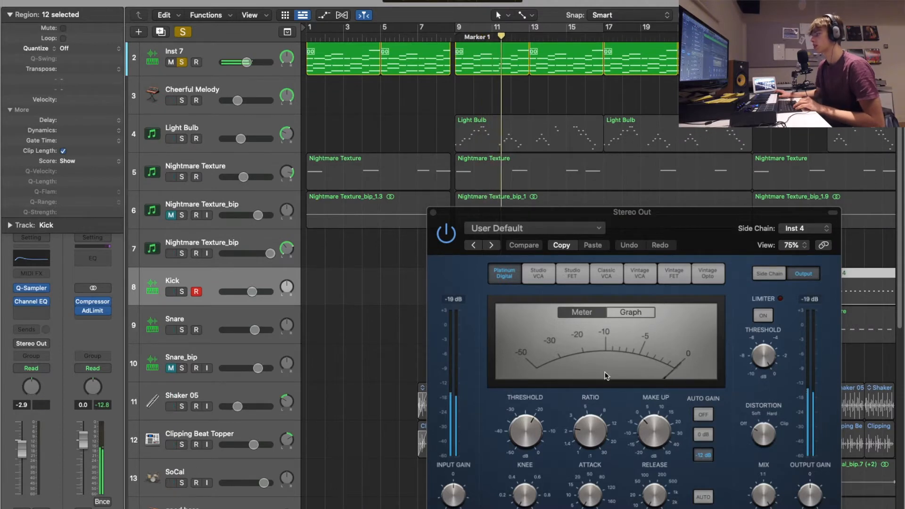
pyautogui.click(631, 312)
# - Add the Kick and Snare tracks to the solos and return the Compressor display to Meter
pyautogui.scroll(-4, 238, 222)
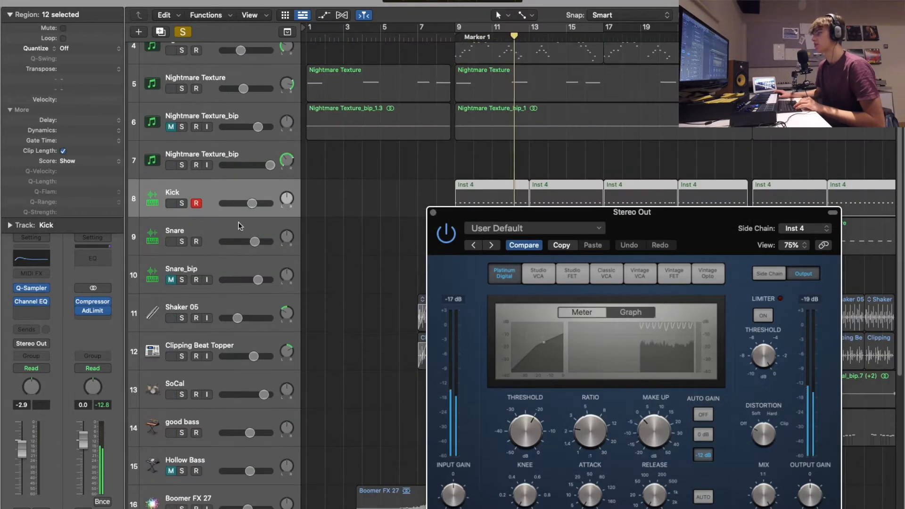
pyautogui.click(182, 204)
pyautogui.click(182, 241)
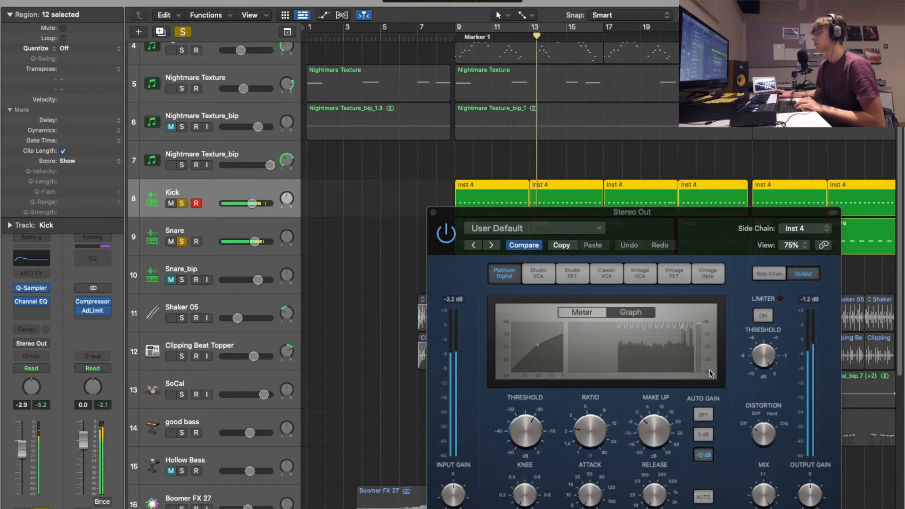
pyautogui.click(599, 313)
# - Cycle playback over bars 9 to 17 and close the Compressor window
pyautogui.scroll(-5, 293, 236)
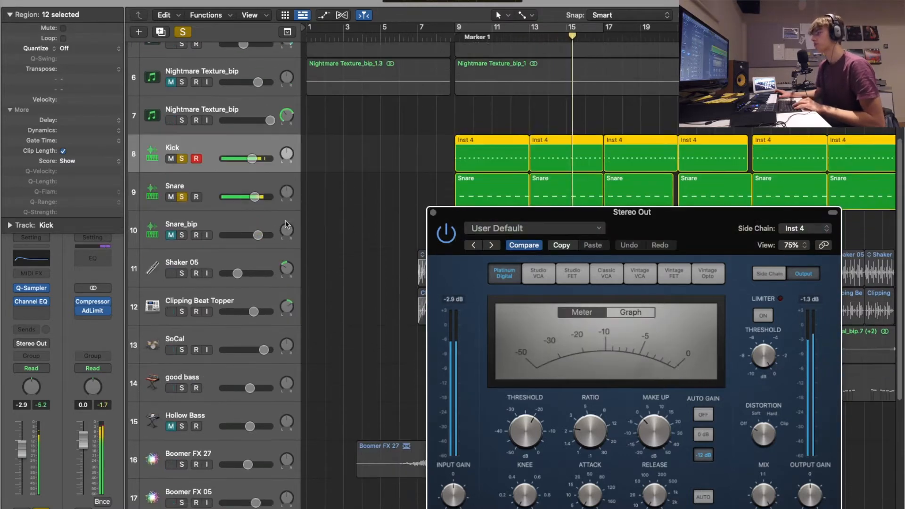
pyautogui.click(493, 44)
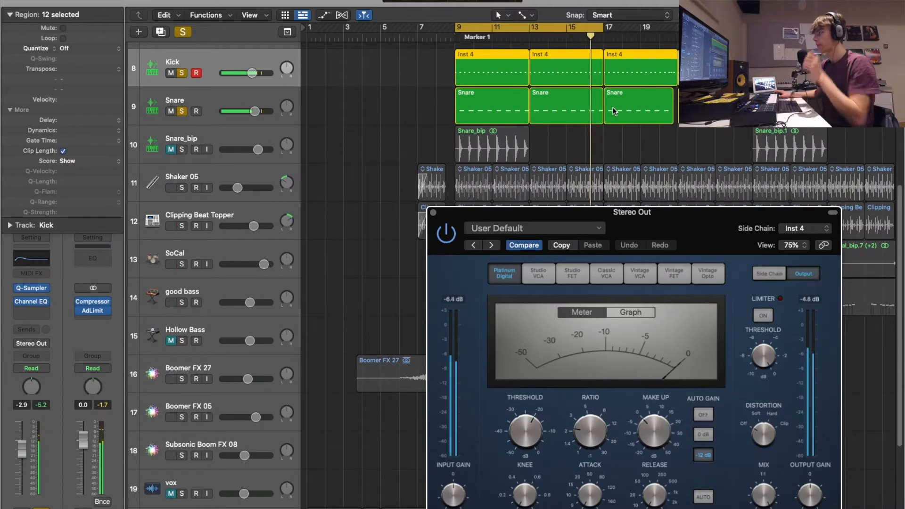
pyautogui.moveTo(652, 214); pyautogui.dragTo(645, 103)
pyautogui.click(426, 100)
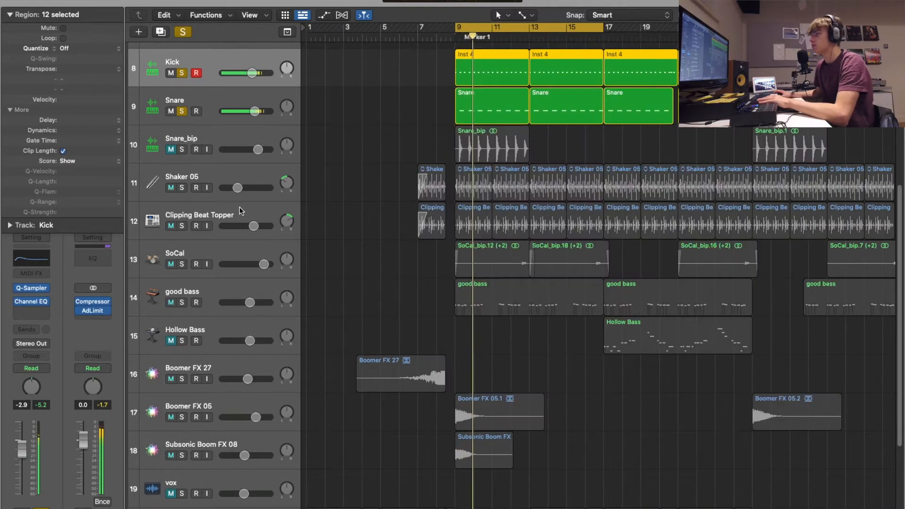
# - Add Shaker 05, Clipping Beat Topper and SoCal one at a time to the soloed drums during playback
pyautogui.click(182, 188)
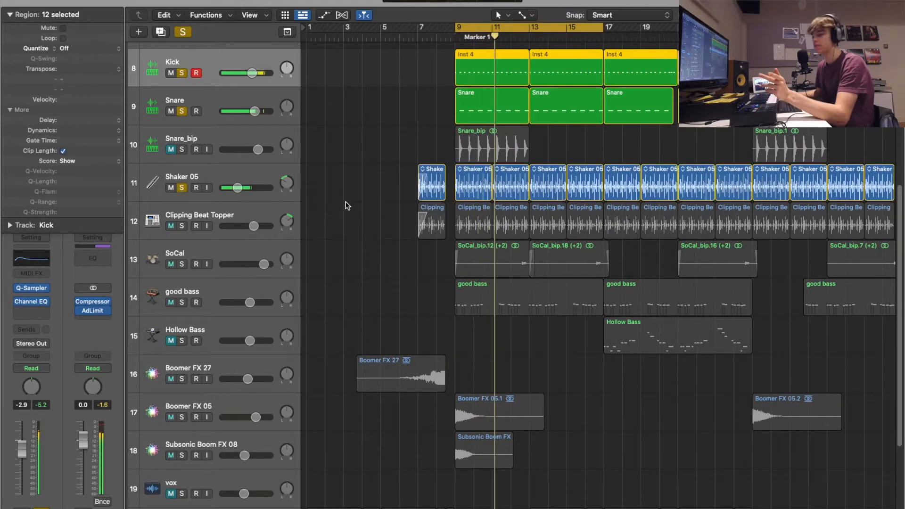
pyautogui.click(182, 226)
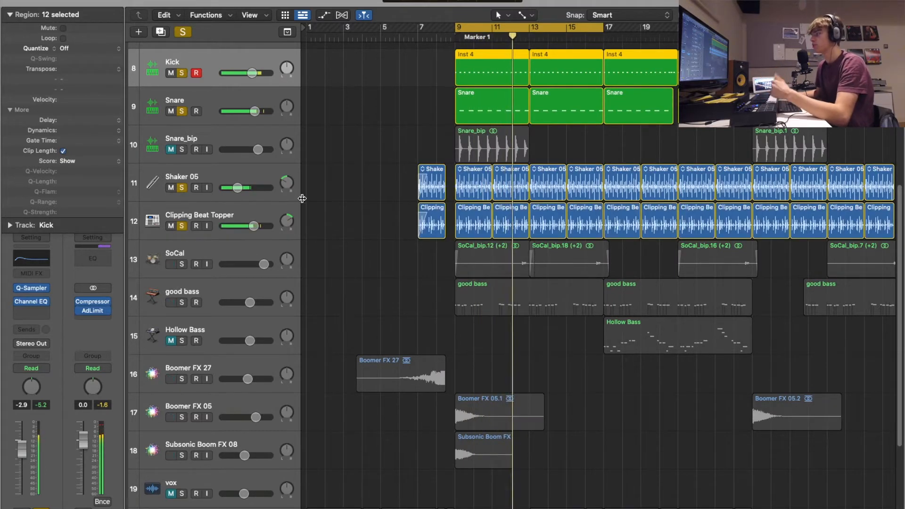
pyautogui.click(181, 264)
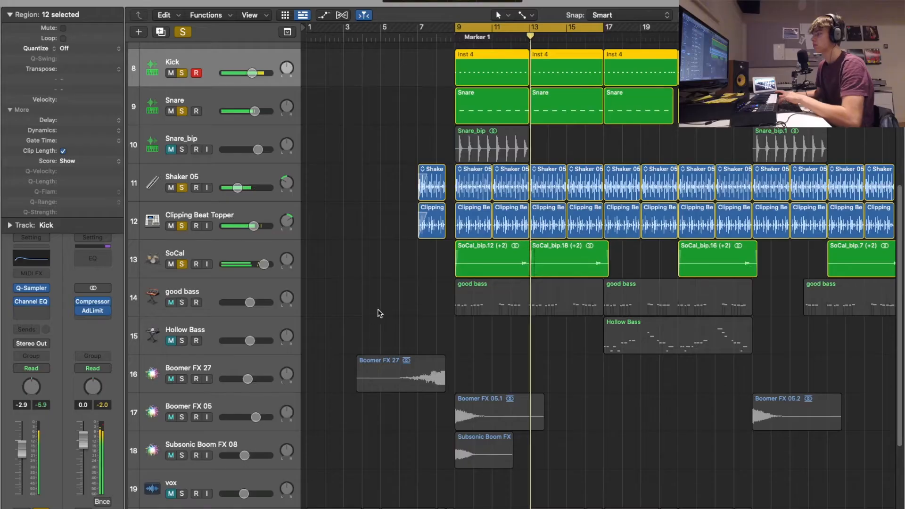
# - Turn off the cycle range and play the soloed drums from about bar 19
pyautogui.scroll(3, 504, 118)
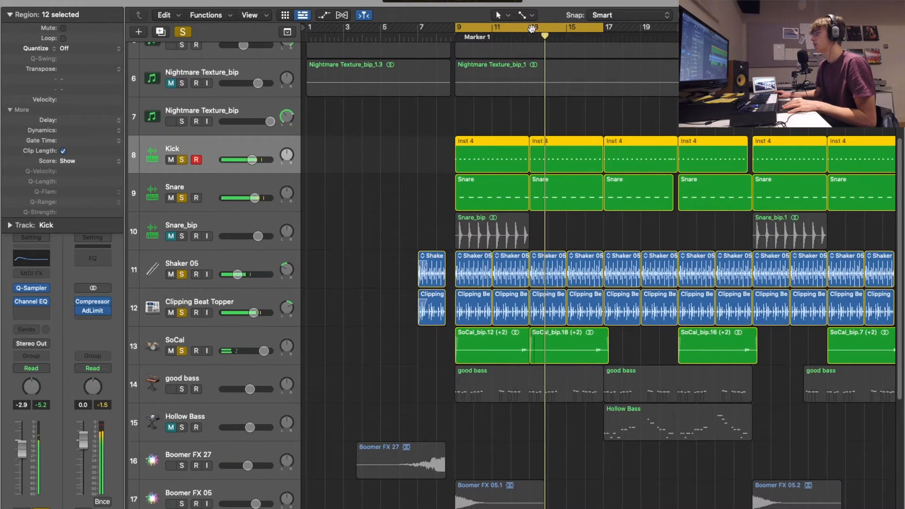
pyautogui.press('c')
pyautogui.click(641, 34)
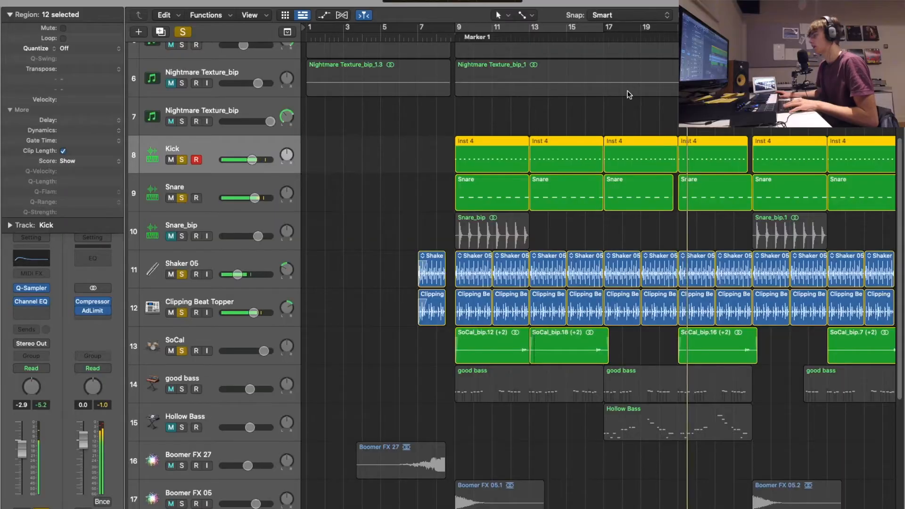
# - Clear all track solos and play the full beat from just before bar 7
pyautogui.click(183, 33)
pyautogui.scroll(-3, 391, 182)
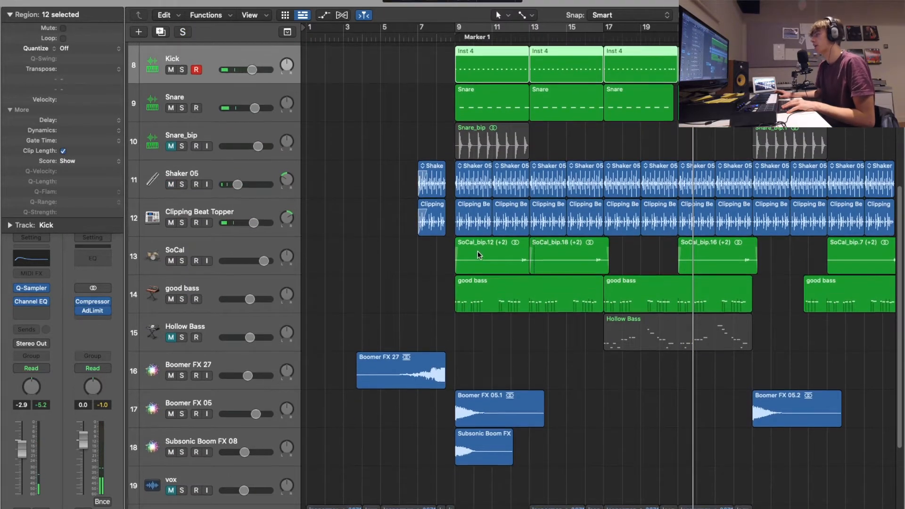
pyautogui.scroll(-4, 477, 254)
pyautogui.click(411, 34)
# - Look over the whole track list and arrangement, from the chord instruments to the effects tracks
pyautogui.scroll(10, 452, 239)
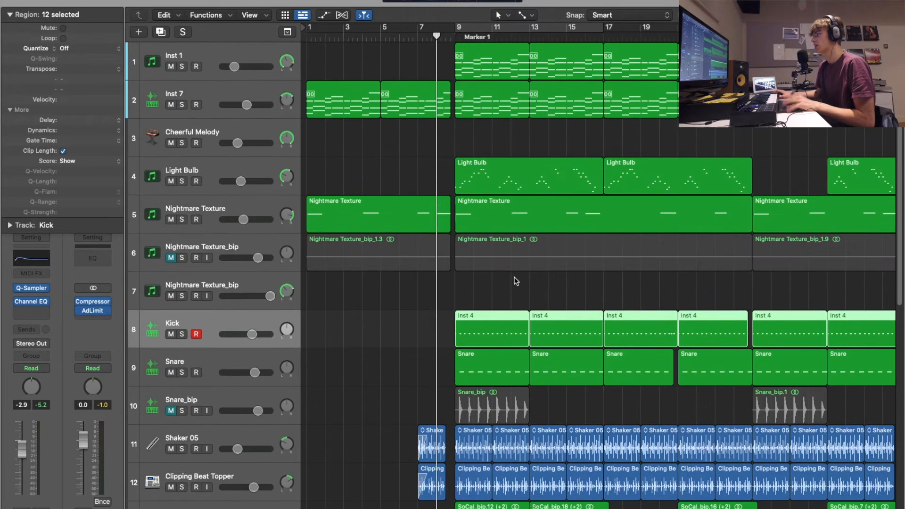
pyautogui.scroll(-8, 505, 290)
pyautogui.scroll(7, 511, 254)
pyautogui.scroll(-4, 513, 213)
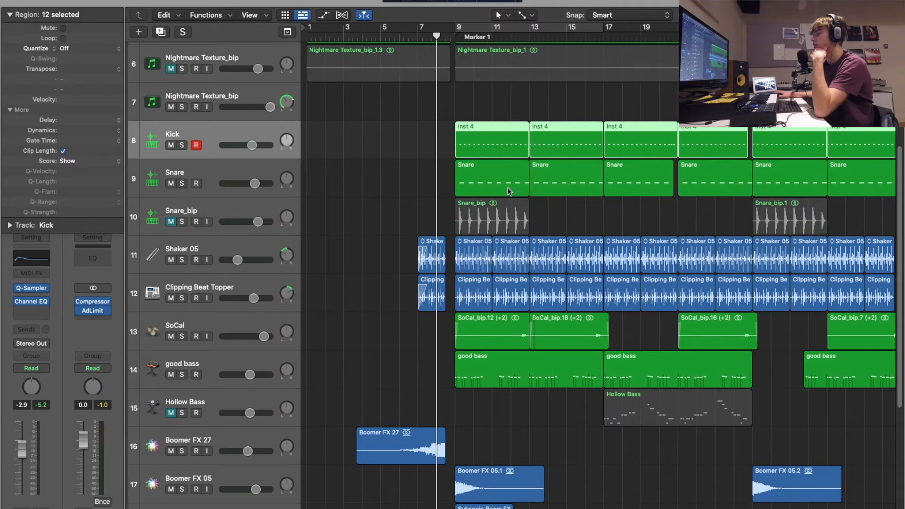
pyautogui.scroll(8, 508, 197)
pyautogui.scroll(-9, 538, 259)
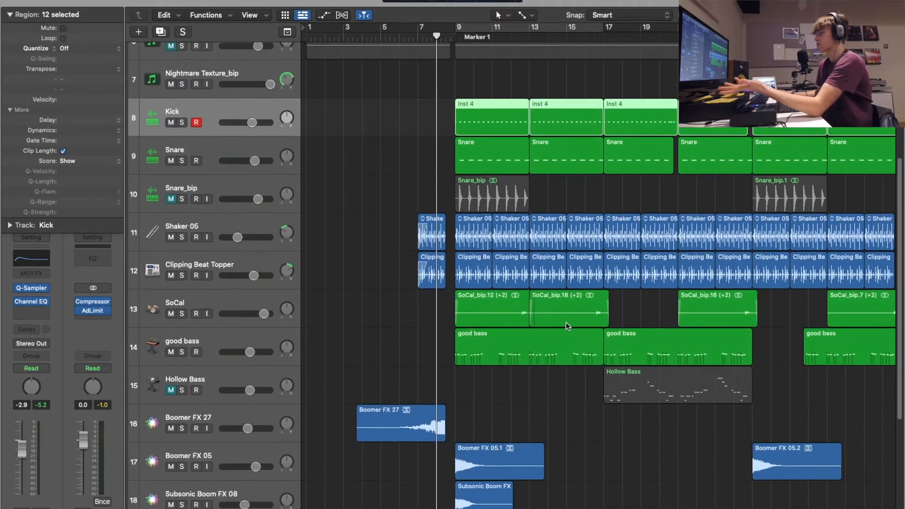
pyautogui.scroll(6, 467, 150)
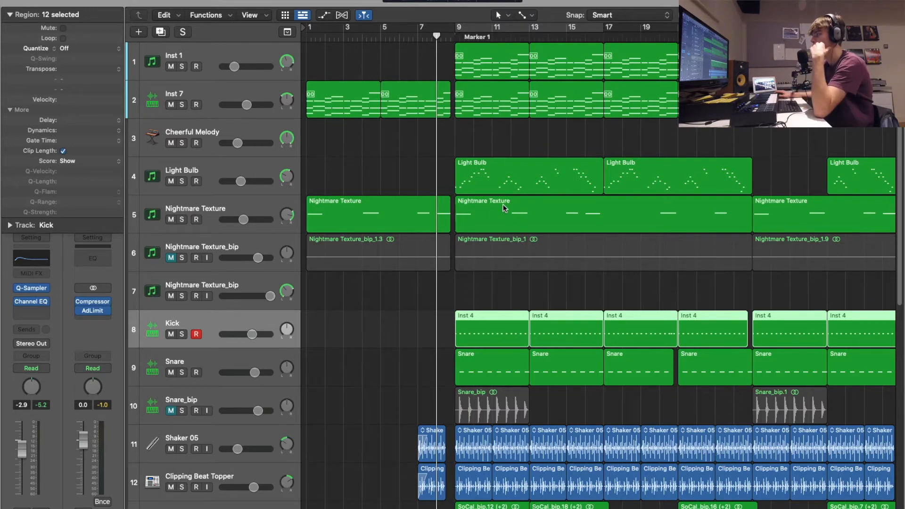
# - Select the good bass track and open its Retro Synth to examine the settings, closing it when done
pyautogui.scroll(-7, 547, 284)
pyautogui.click(477, 283)
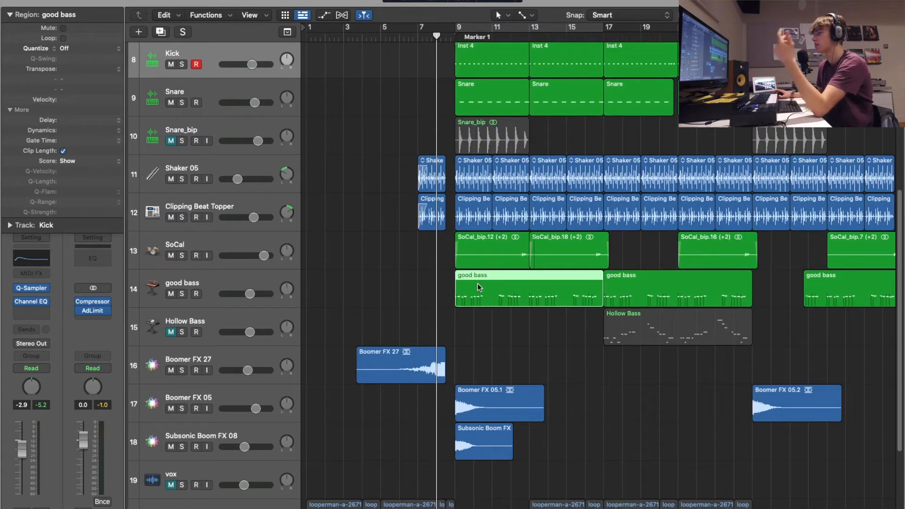
pyautogui.click(206, 284)
pyautogui.click(31, 288)
pyautogui.moveTo(552, 128); pyautogui.dragTo(486, 63)
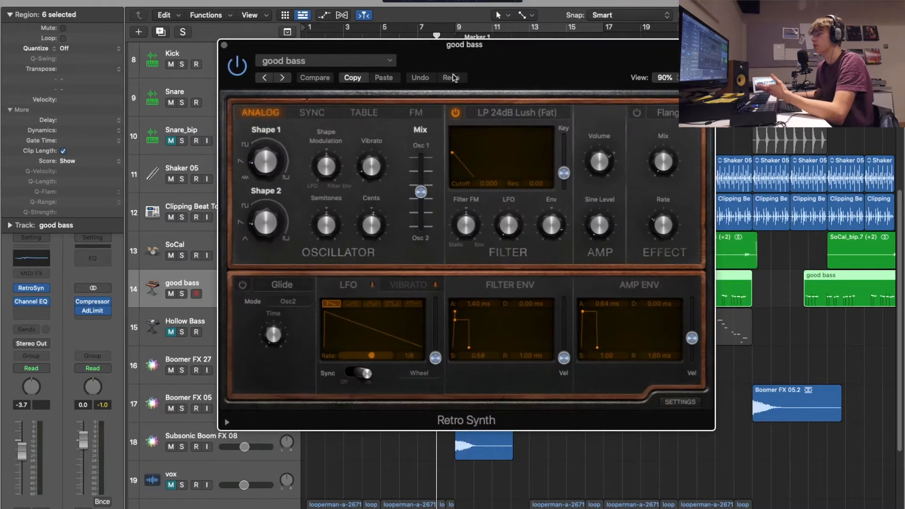
pyautogui.click(691, 401)
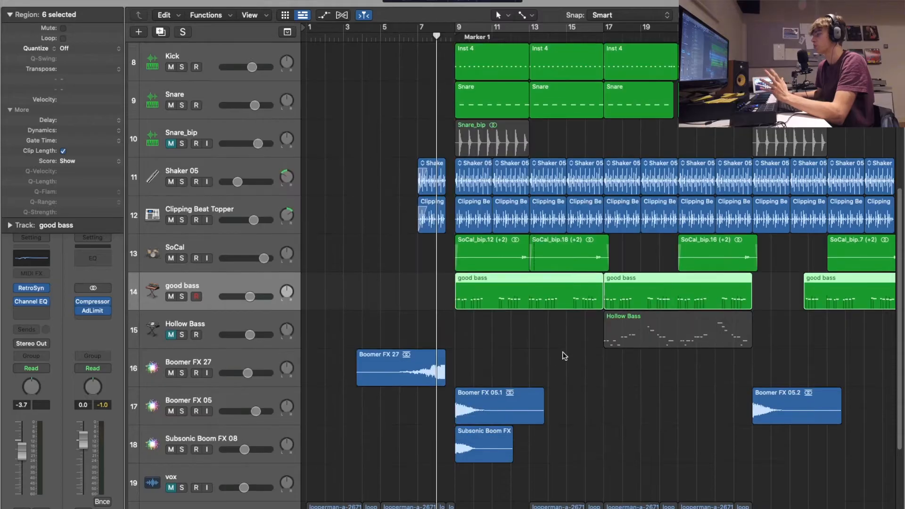
# - Solo the good bass track and play it from just before bar 9
pyautogui.scroll(5, 561, 355)
pyautogui.scroll(-1, 562, 353)
pyautogui.click(182, 459)
pyautogui.press('space')
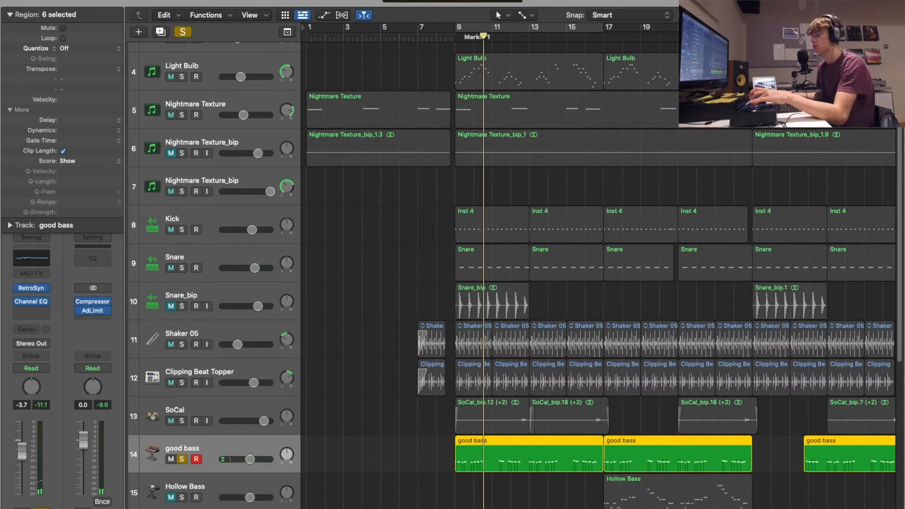
pyautogui.click(451, 38)
pyautogui.press('space')
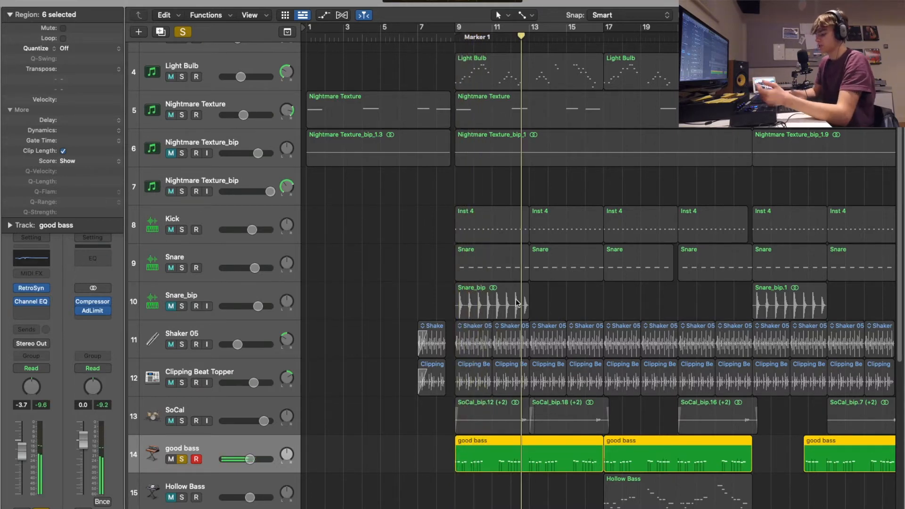
# - Clear the solo on good bass and solo the Hollow Bass track instead
pyautogui.scroll(-5, 517, 302)
pyautogui.click(183, 212)
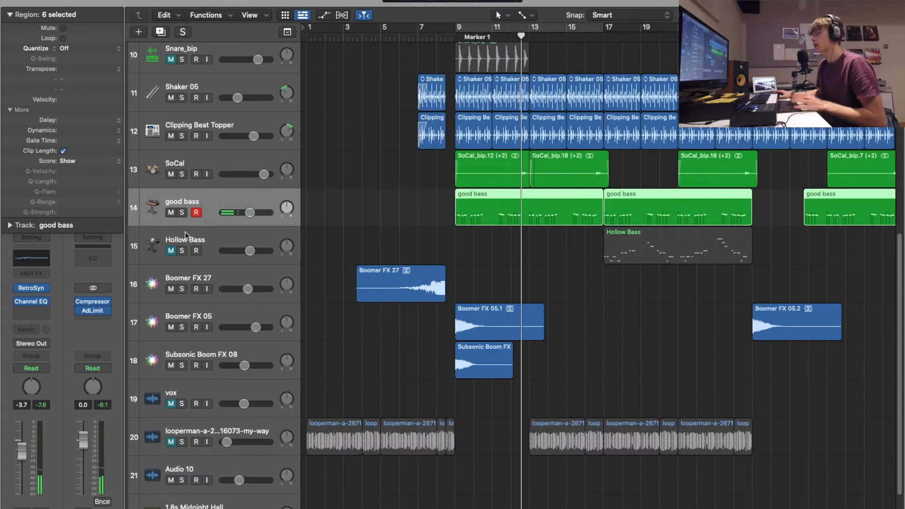
pyautogui.click(182, 251)
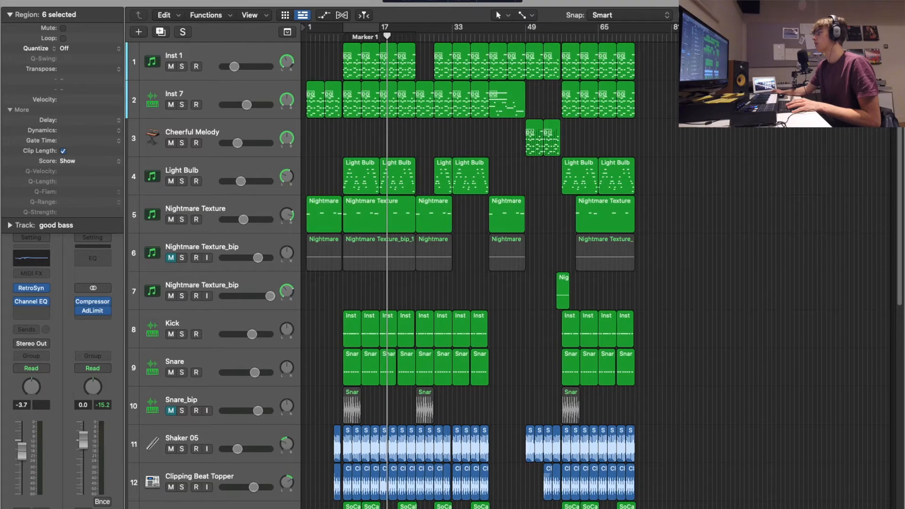
# - Examine the Adaptive Limiter and the Compressor on the stereo output, closing each one after viewing
pyautogui.press('super+Up')
pyautogui.press('super+Up')
pyautogui.press('super+Up')
pyautogui.press('super+Up')
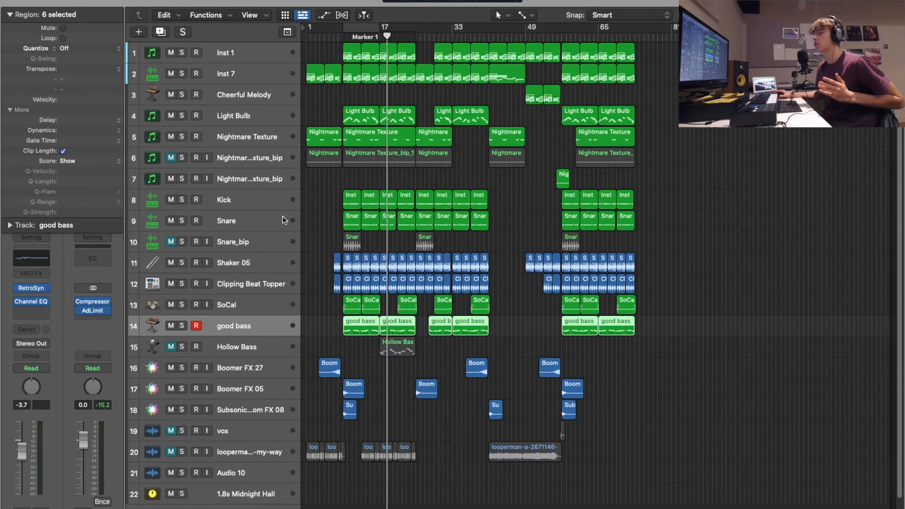
pyautogui.click(92, 312)
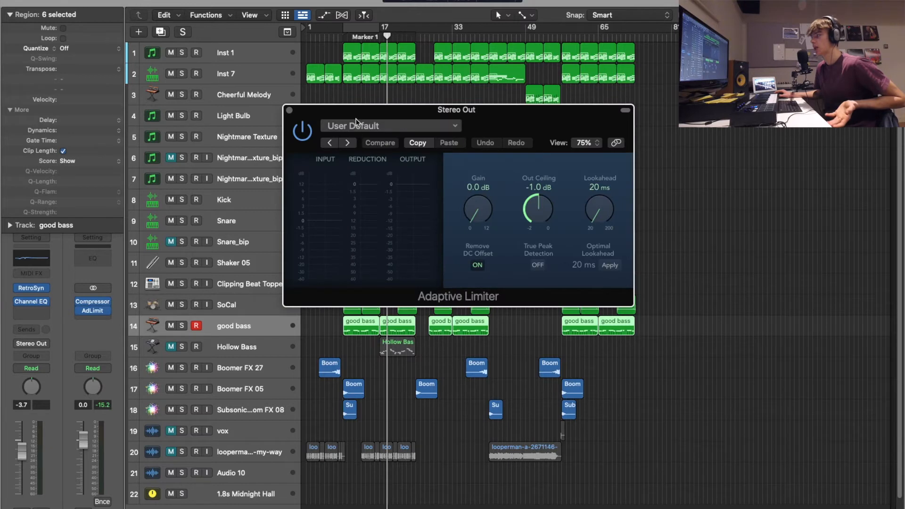
pyautogui.click(289, 110)
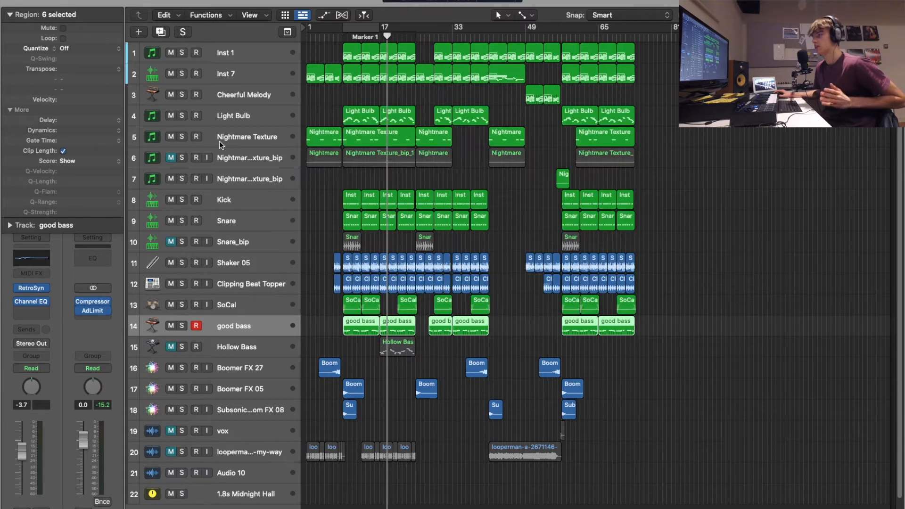
pyautogui.click(94, 303)
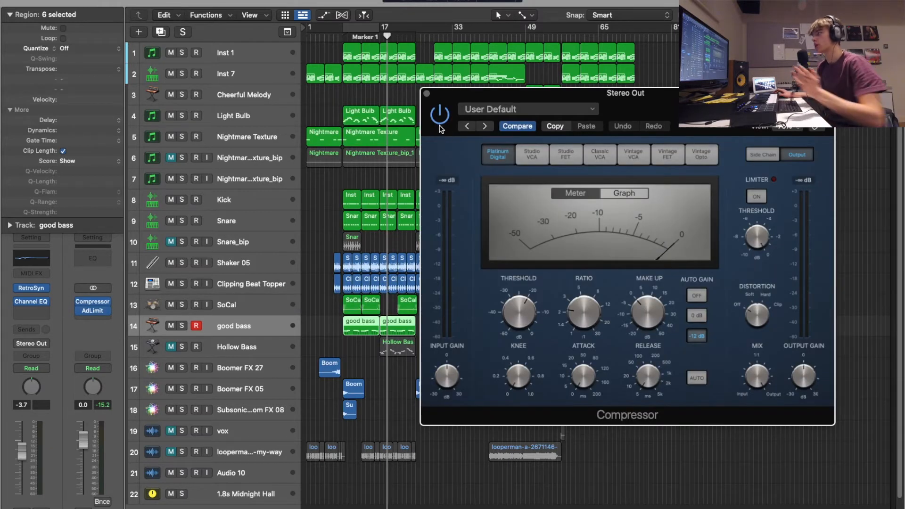
pyautogui.click(428, 94)
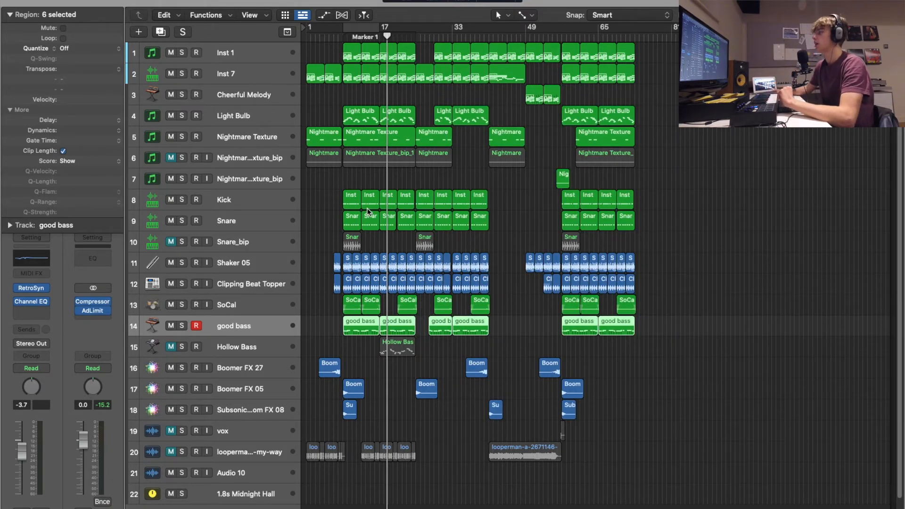
# - Look over the arrangement from bar 9 onward, focusing on the drum, bass and effects regions
pyautogui.press('super+Right')
pyautogui.press('super+Right')
pyautogui.press('super+Right')
pyautogui.press('super+Right')
pyautogui.press('super+Right')
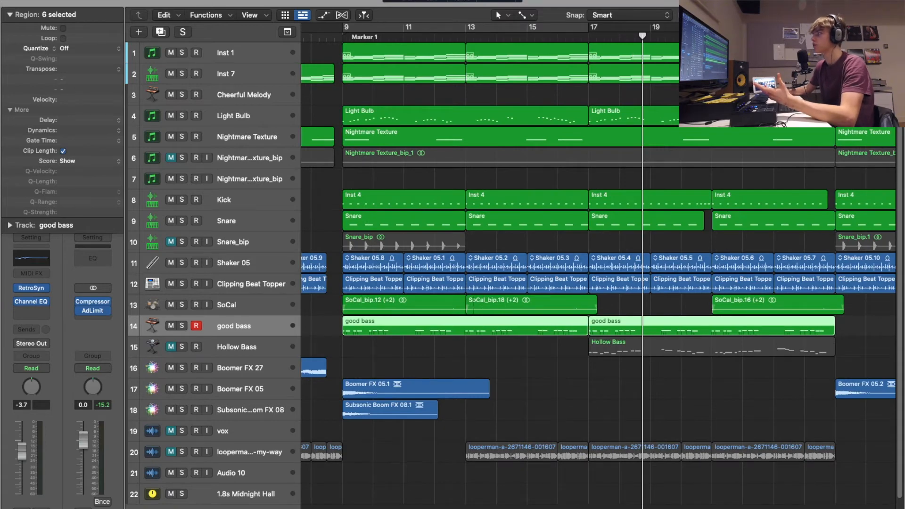
pyautogui.press('super+Down')
pyautogui.press('super+Down')
pyautogui.press('super+Down')
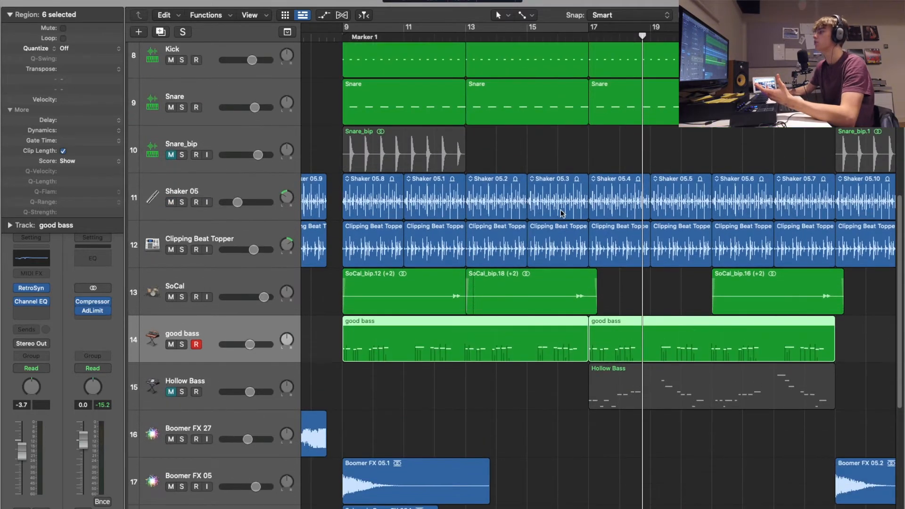
pyautogui.press('super+Left')
pyautogui.press('super+Left')
pyautogui.press('super+Left')
pyautogui.press('super+Right')
pyautogui.press('super+Right')
pyautogui.press('super+Right')
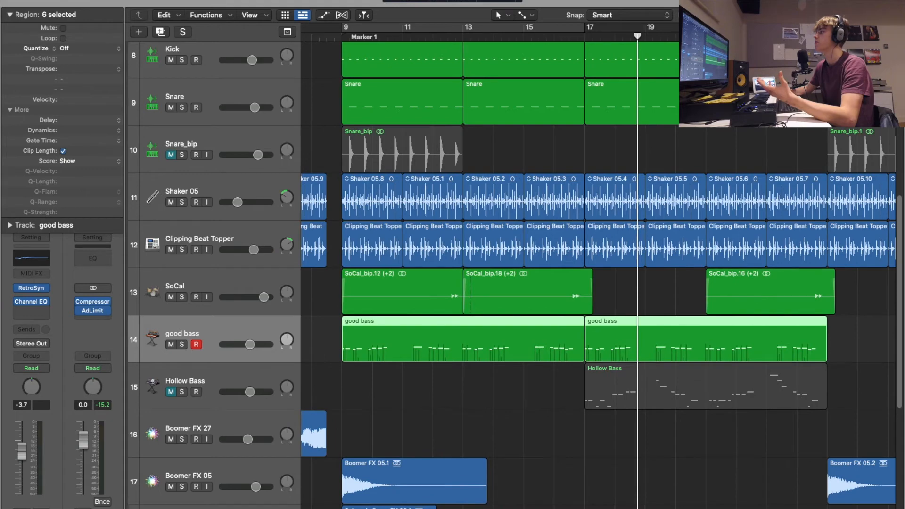
pyautogui.press('super+Up')
pyautogui.press('super+Up')
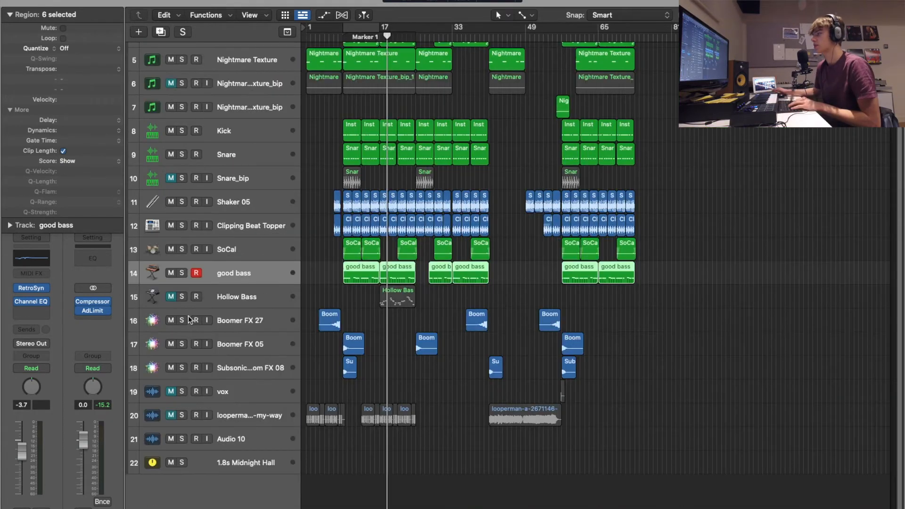
# - Mute Boomer FX 27, Boomer FX 05 and Subsonic Boom FX 08, and play the beat from bar 5
pyautogui.press('super+Right')
pyautogui.press('super+Right')
pyautogui.press('super+Right')
pyautogui.press('super+Right')
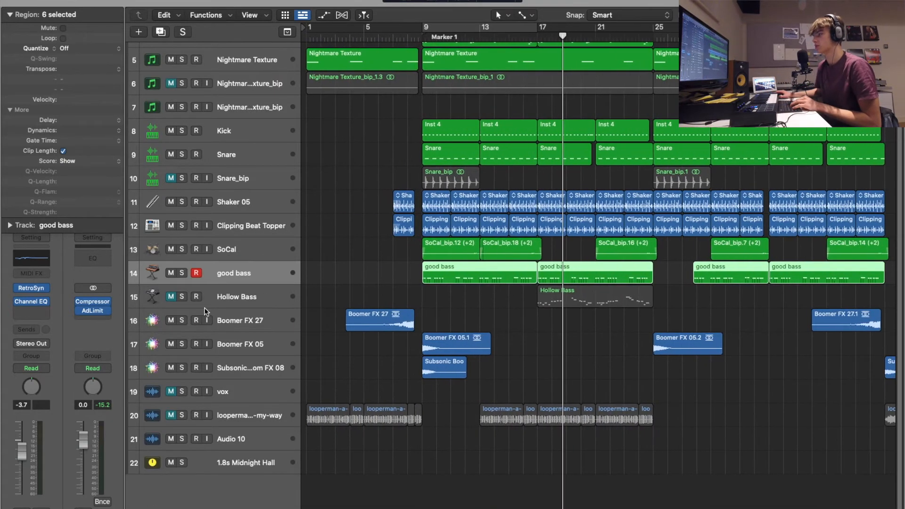
pyautogui.click(171, 320)
pyautogui.moveTo(171, 344); pyautogui.dragTo(171, 367)
pyautogui.click(365, 35)
pyautogui.press('space')
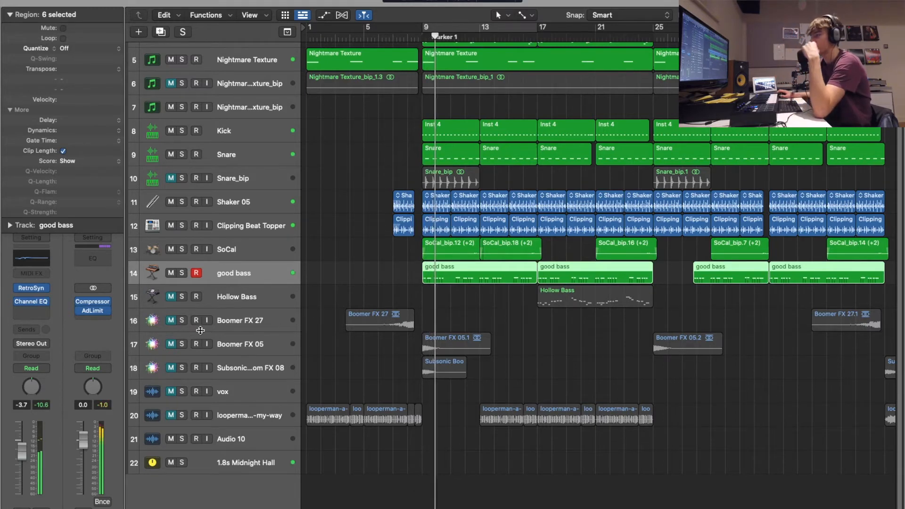
# - Unmute the three boom effects tracks and replay the beat from bar 5 with them included
pyautogui.moveTo(171, 320); pyautogui.dragTo(168, 344)
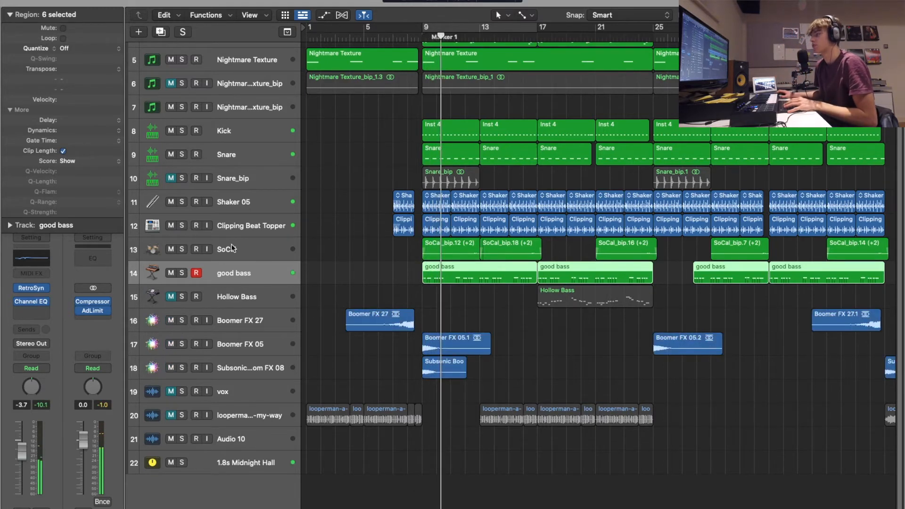
pyautogui.click(363, 39)
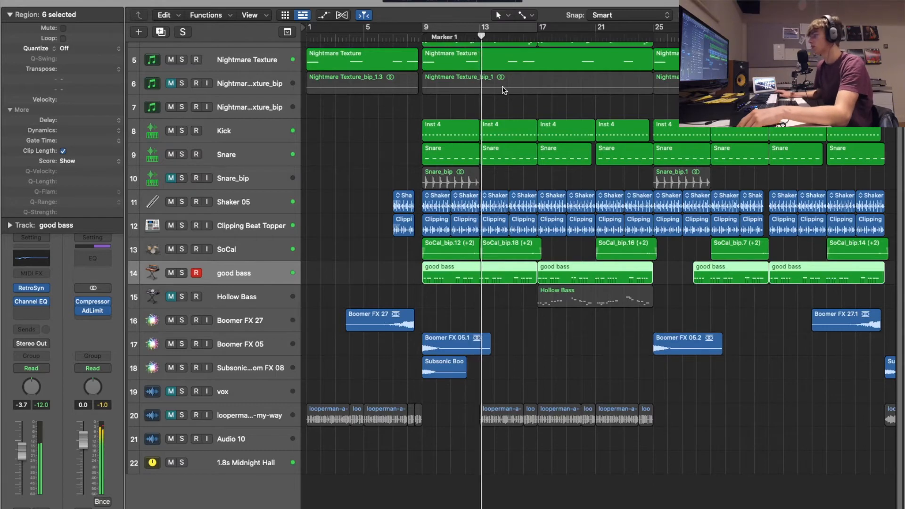
pyautogui.scroll(4, 534, 164)
pyautogui.scroll(-2, 556, 172)
pyautogui.scroll(2, 557, 177)
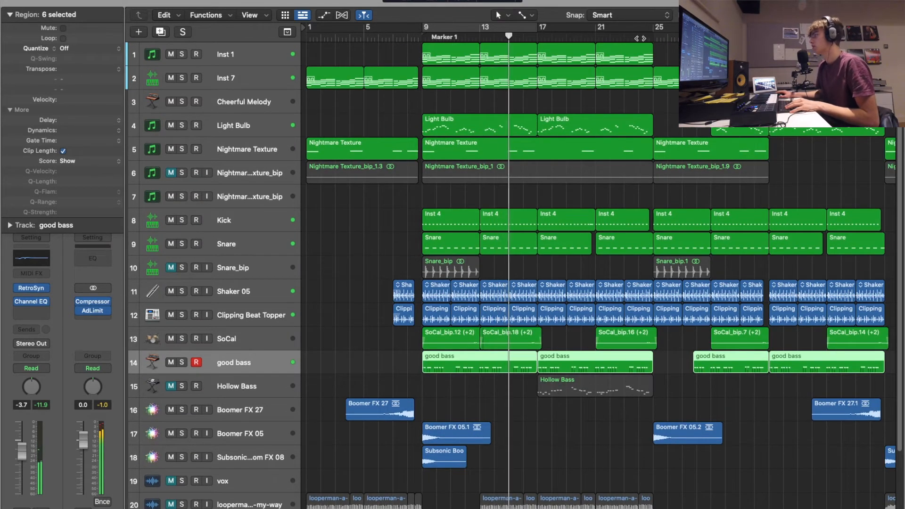
# - Play on from about bar 19 and follow the arrangement into the section starting at bar 25
pyautogui.click(564, 35)
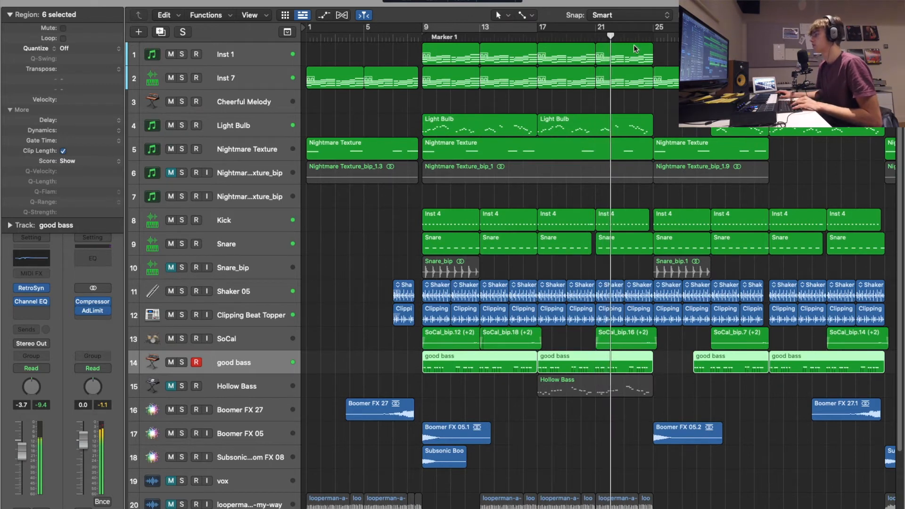
pyautogui.hscroll(3, 620, 380)
pyautogui.hscroll(4, 620, 381)
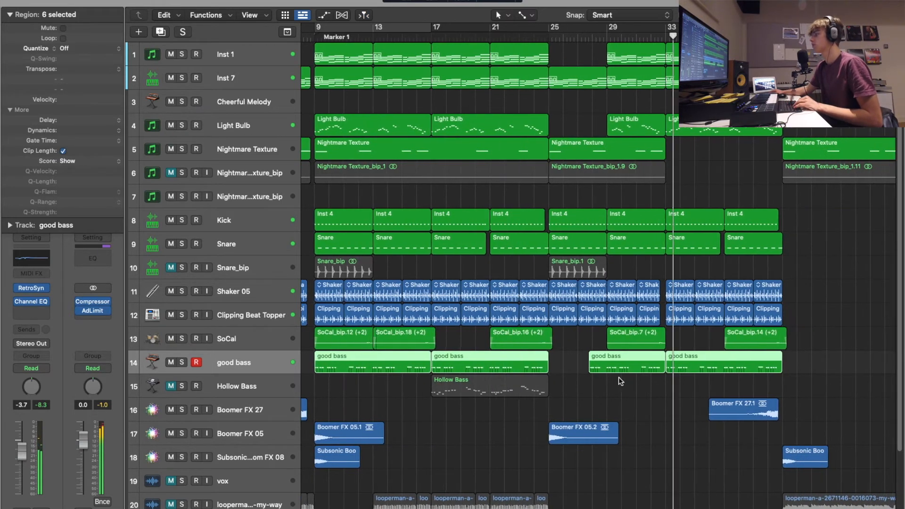
pyautogui.press('super+Right')
pyautogui.press('super+Right')
pyautogui.hscroll(9, 621, 381)
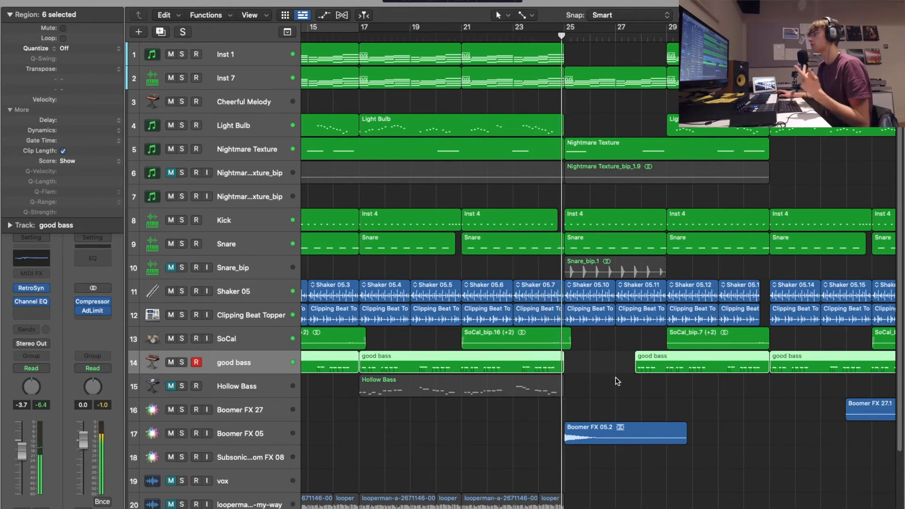
pyautogui.hscroll(10, 492, 276)
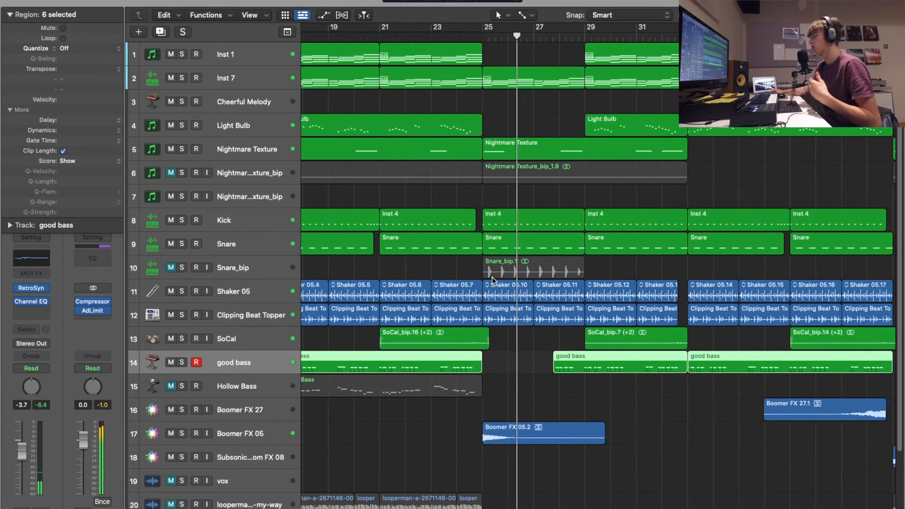
# - Examine the breakdown from bar 41 and the Cheerful Melody section starting at bar 49
pyautogui.press('super+Left')
pyautogui.press('super+Left')
pyautogui.press('super+Left')
pyautogui.hscroll(3, 535, 279)
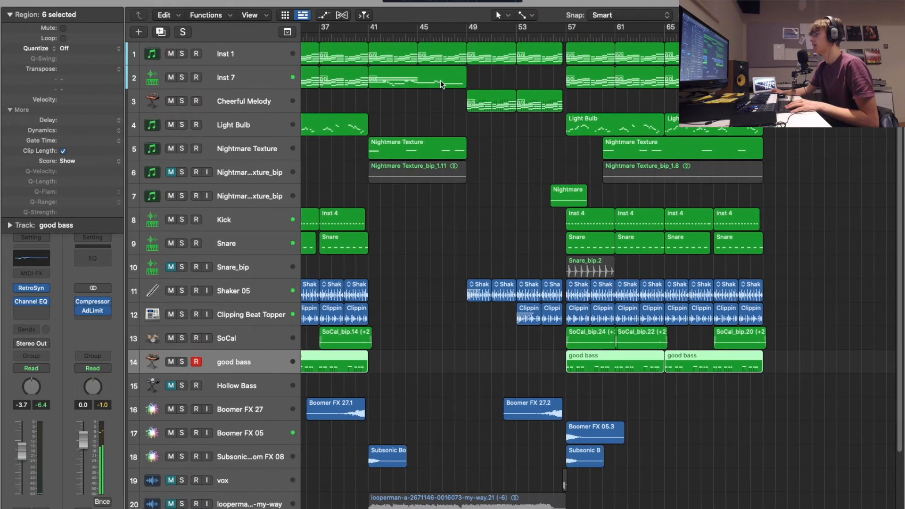
pyautogui.press('super+Right')
pyautogui.press('super+Right')
pyautogui.press('super+Right')
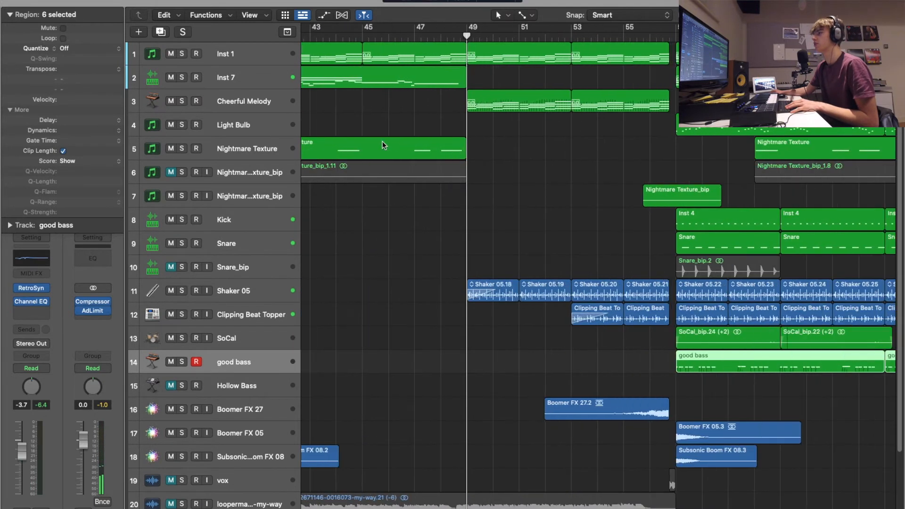
# - Select the Cheerful Melody track, solo it briefly during playback from bar 49, and clear the solo
pyautogui.click(238, 97)
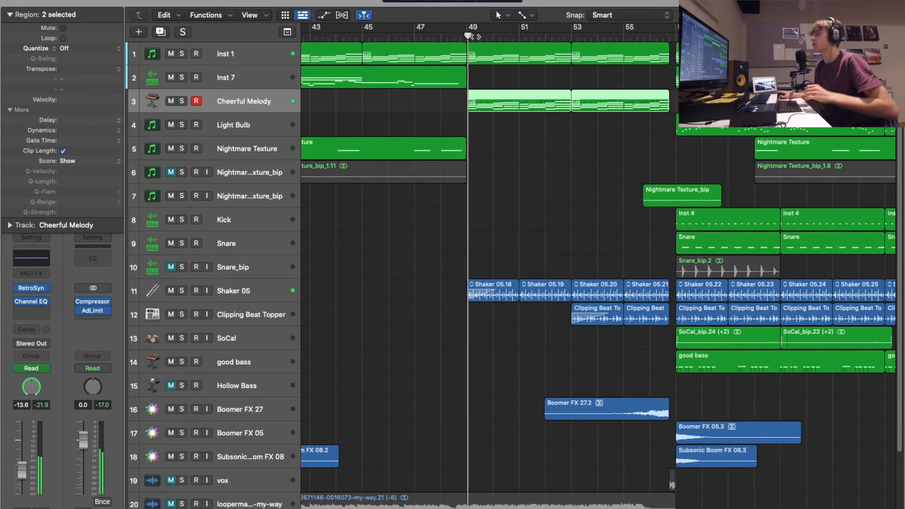
pyautogui.click(182, 101)
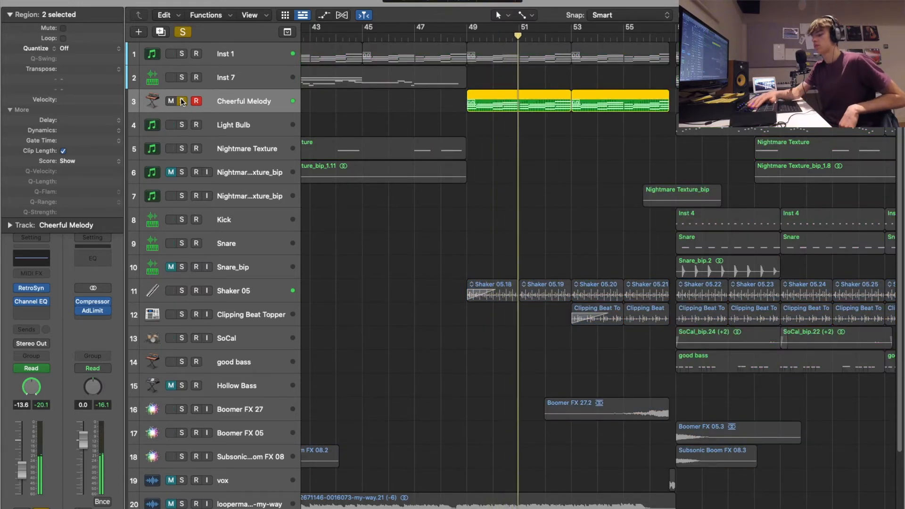
pyautogui.click(182, 100)
pyautogui.scroll(-3, 644, 408)
pyautogui.scroll(2, 644, 408)
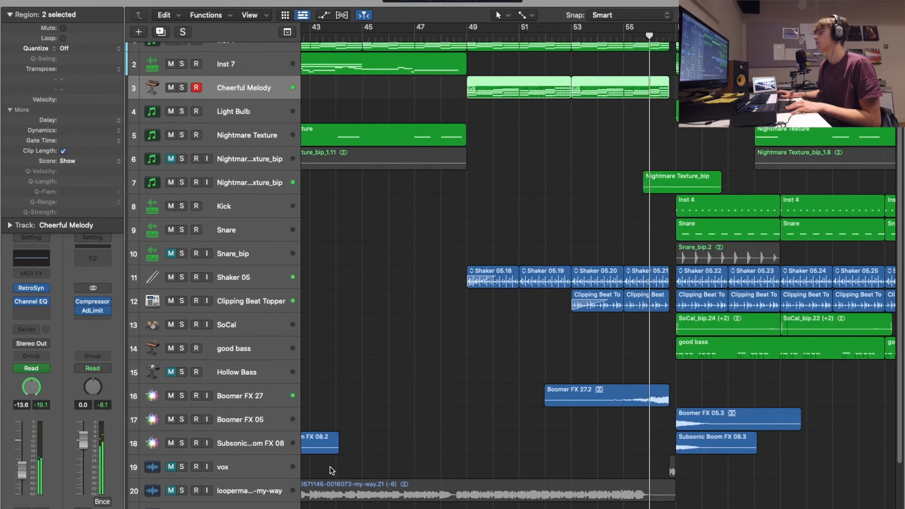
pyautogui.press('m')
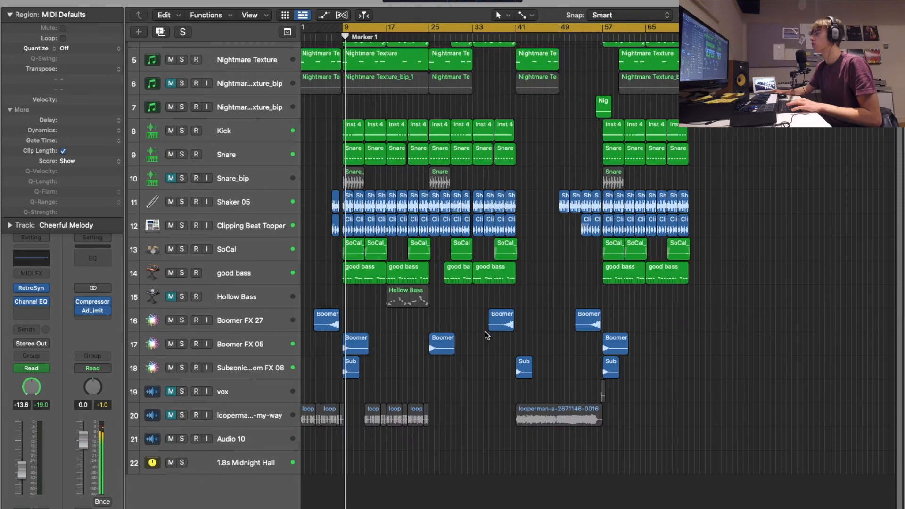
# - Turn off the cycle range in the arrangement
pyautogui.press('super+Right')
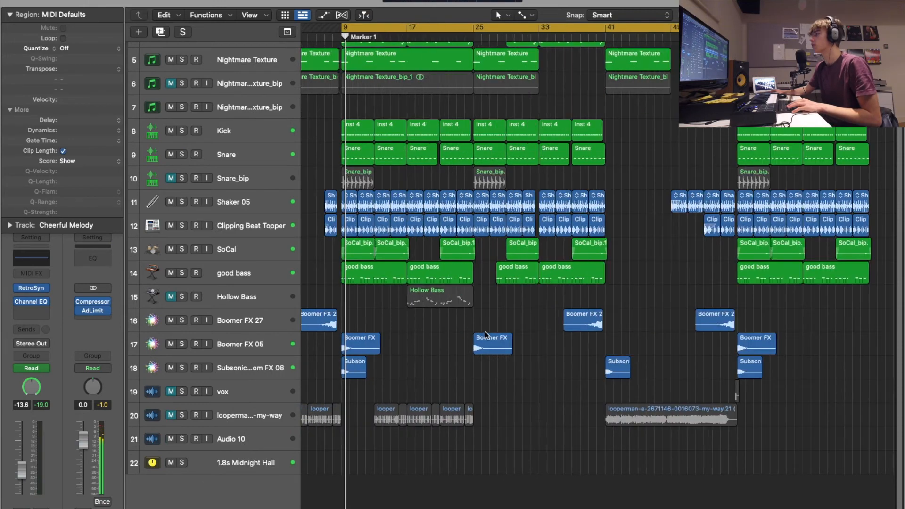
pyautogui.hscroll(-2, 487, 335)
pyautogui.scroll(8, 487, 335)
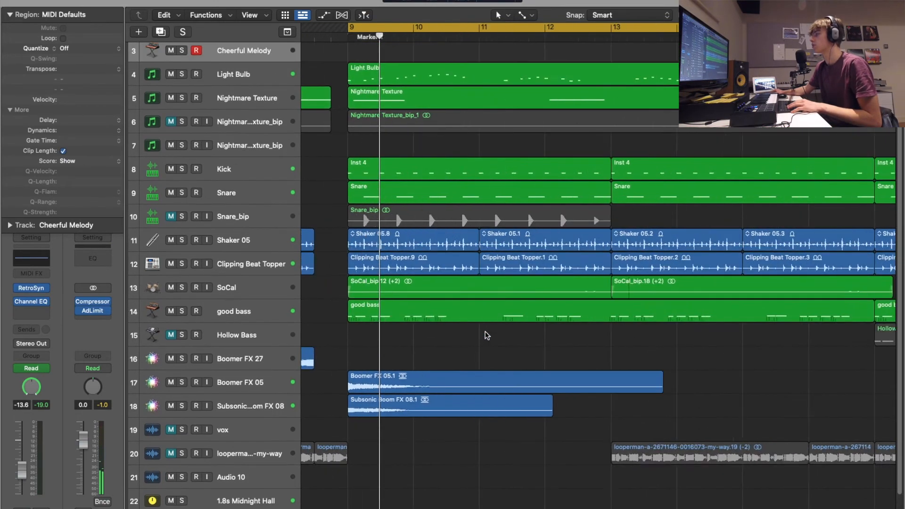
pyautogui.scroll(5, 487, 336)
pyautogui.press('c')
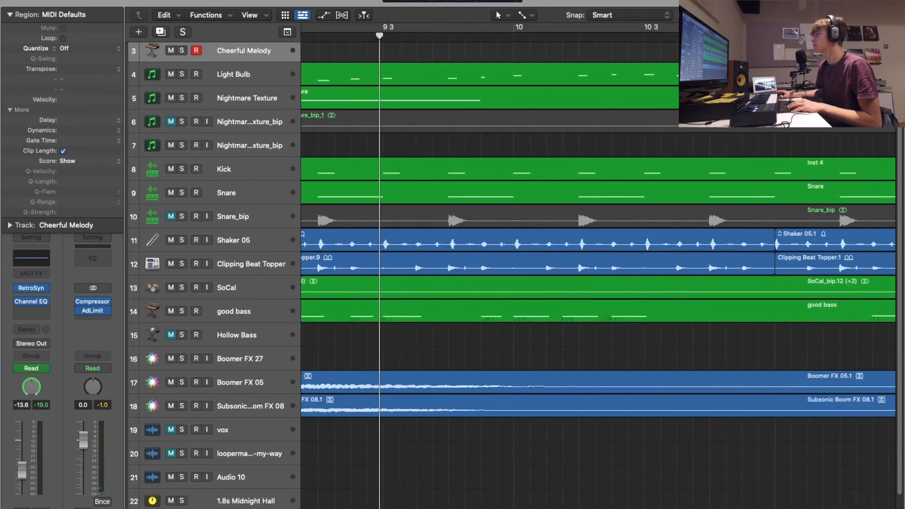
pyautogui.press('super+Up')
pyautogui.press('super+Down')
pyautogui.press('super+Down')
pyautogui.press('super+Down')
pyautogui.press('super+Down')
pyautogui.press('super+Down')
pyautogui.press('super+Down')
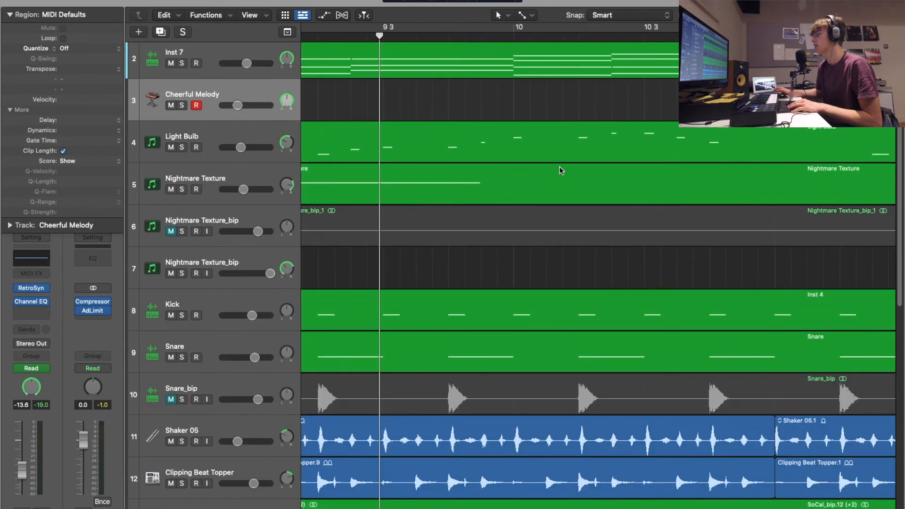
# - Unmute the Snare_bip track and split its region in bar 9 at position 9 4 1 1
pyautogui.scroll(-5, 486, 243)
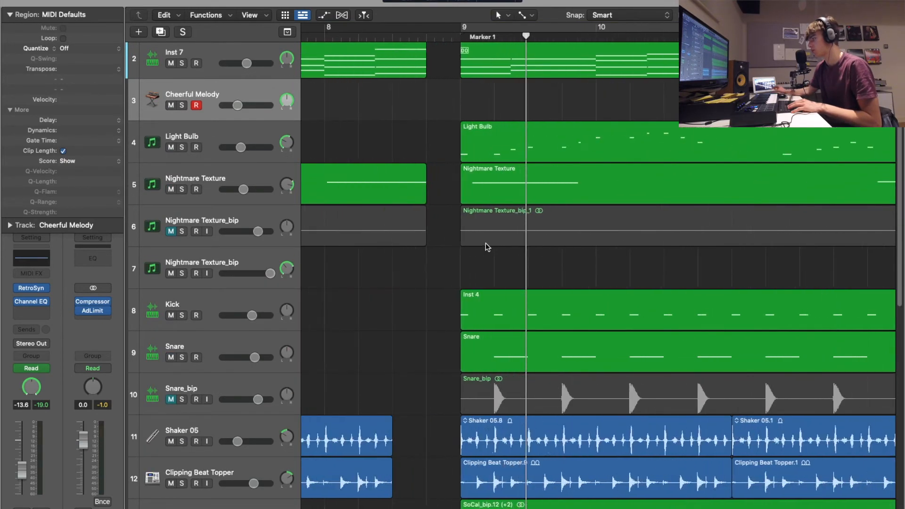
pyautogui.click(171, 399)
pyautogui.click(554, 408)
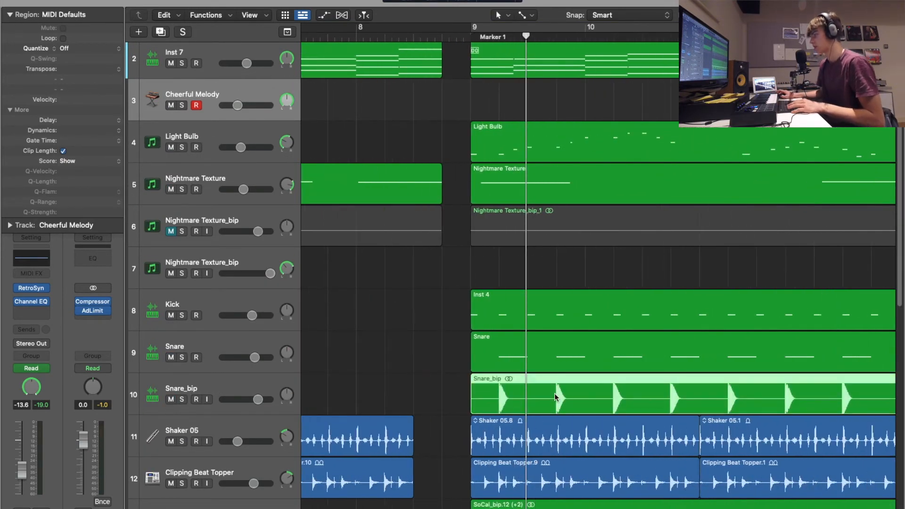
pyautogui.click(531, 14)
pyautogui.click(542, 113)
pyautogui.click(557, 401)
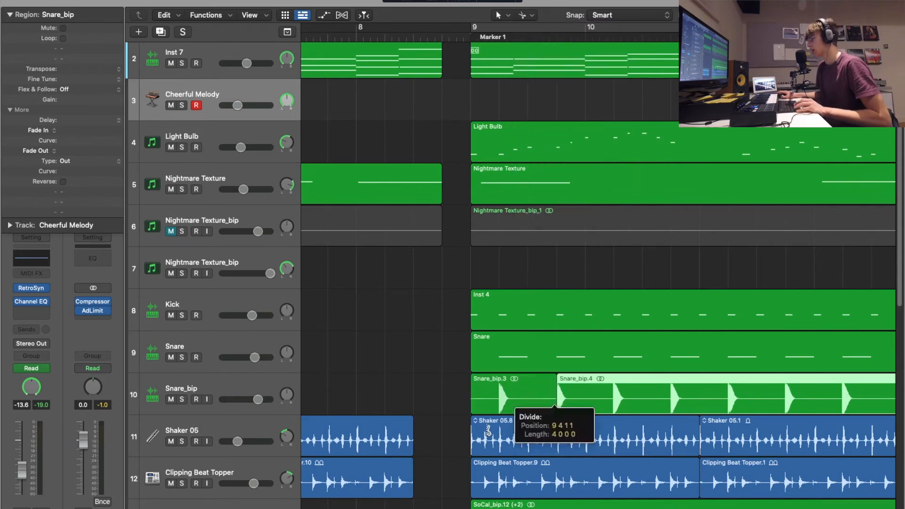
# - Isolate one snare hit in the Snare_bip track by splitting at its start and deleting the pieces before and after it
pyautogui.keyDown('super'); pyautogui.click(498, 403); pyautogui.keyUp('super')
pyautogui.click(484, 401)
pyautogui.press('Delete')
pyautogui.click(631, 398)
pyautogui.press('Delete')
# - Place the isolated snare hit reversed so it ends on beat 2 of bar 9, and set the Snare_bip volume to -18.5 dB
pyautogui.moveTo(556, 407); pyautogui.dragTo(609, 392)
pyautogui.click(63, 181)
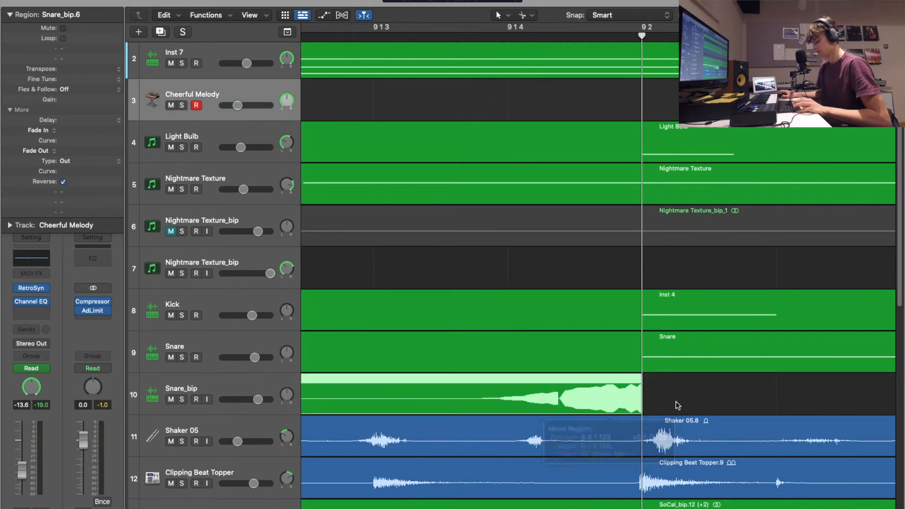
pyautogui.moveTo(258, 400); pyautogui.dragTo(232, 399)
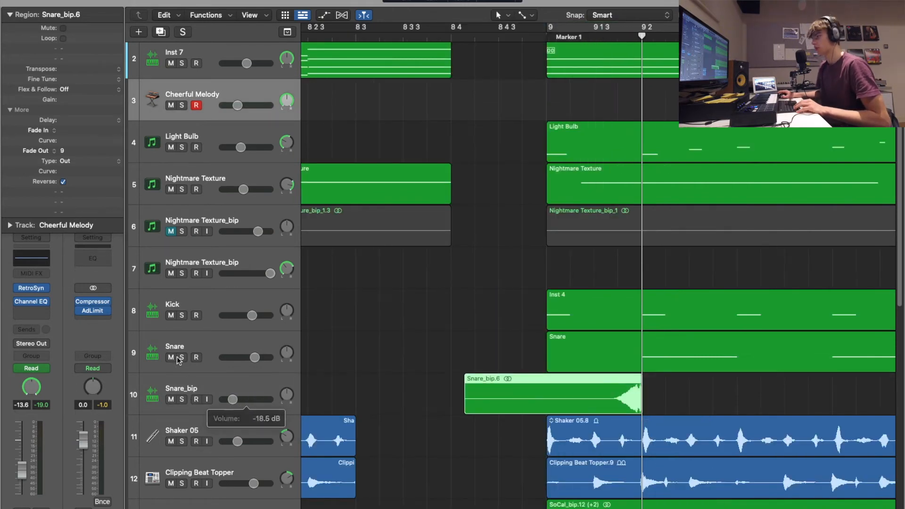
# - Solo the Snare, Snare_bip and Kick tracks and play them from bar 9
pyautogui.click(182, 357)
pyautogui.click(183, 398)
pyautogui.click(183, 321)
pyautogui.click(182, 315)
pyautogui.click(545, 39)
pyautogui.press('space')
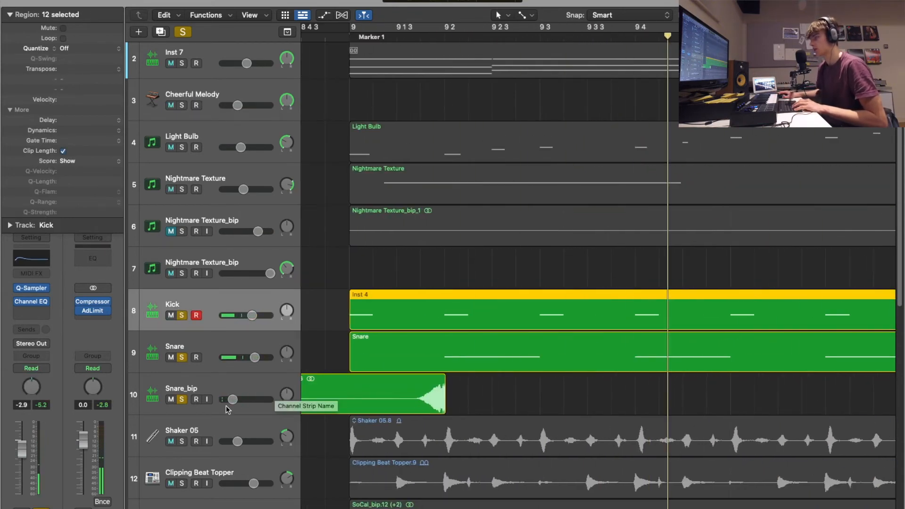
# - Give the reversed snare region a fade-in of 934 and move the playhead to just before bar 9
pyautogui.hscroll(-10, 376, 347)
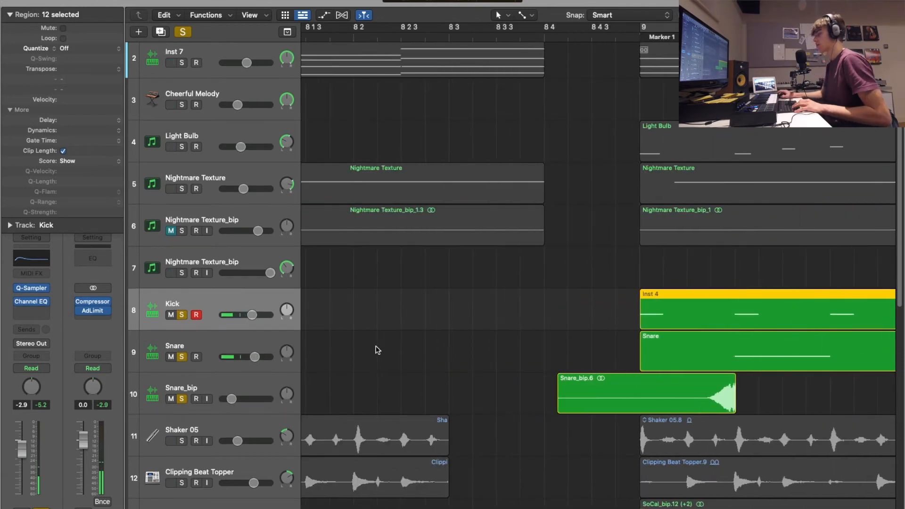
pyautogui.click(675, 390)
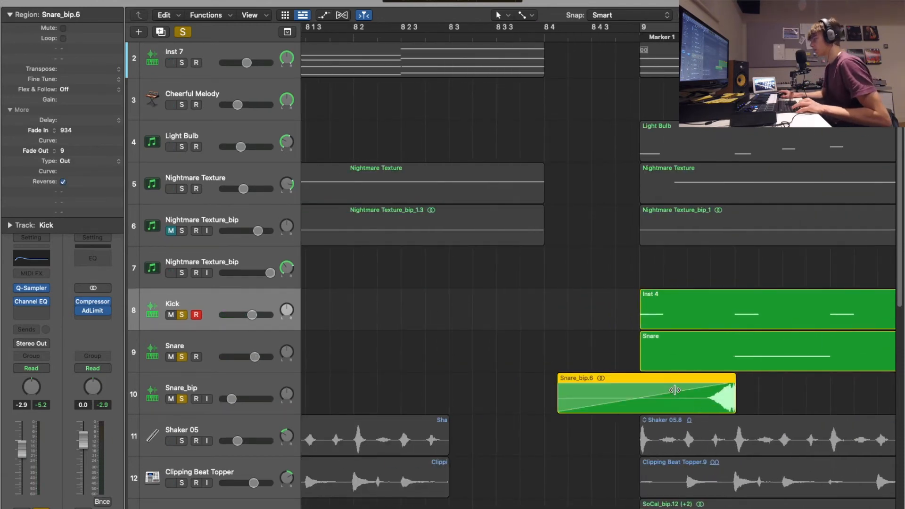
pyautogui.click(547, 44)
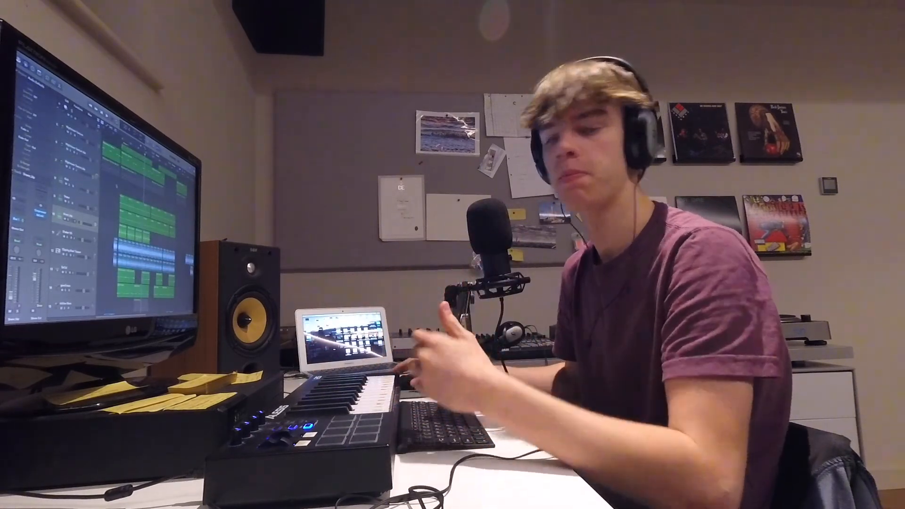
# - Play the arrangement from the very beginning with the looperman vocal track in view
pyautogui.click(167, 375)
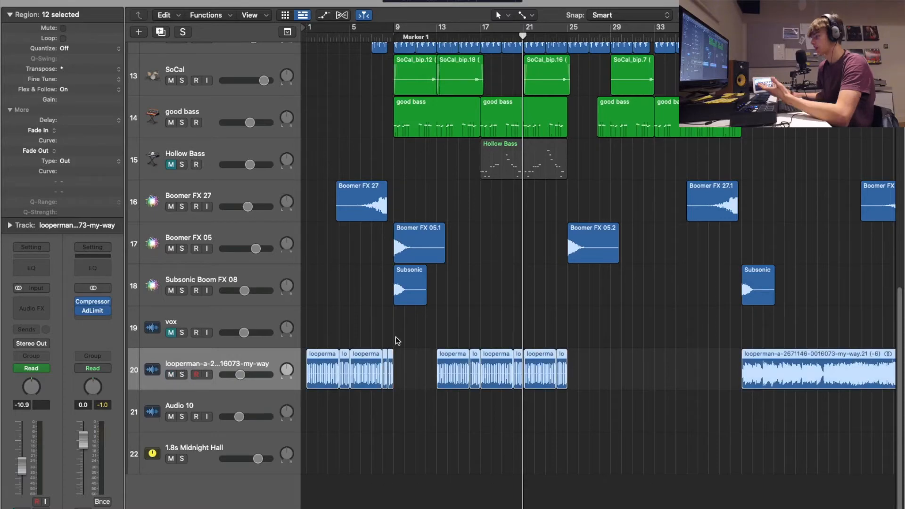
pyautogui.press('Return')
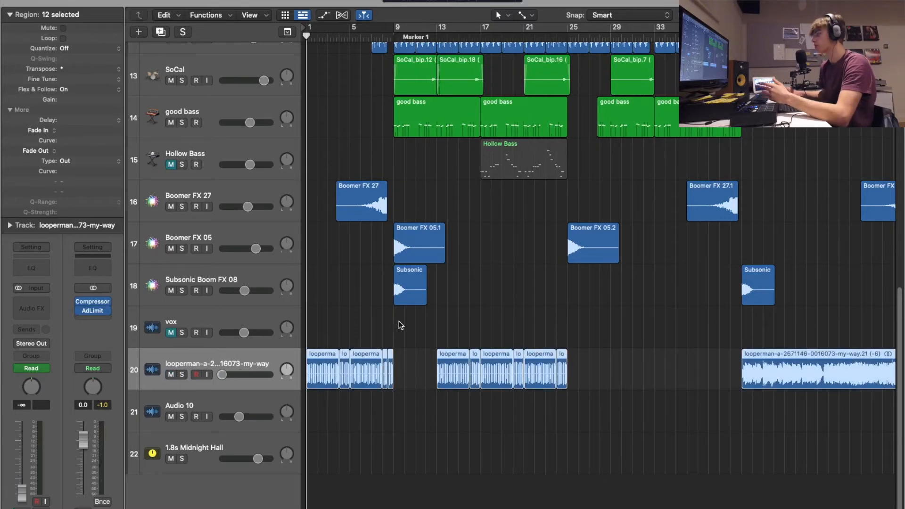
pyautogui.scroll(10, 405, 283)
pyautogui.scroll(-10, 418, 193)
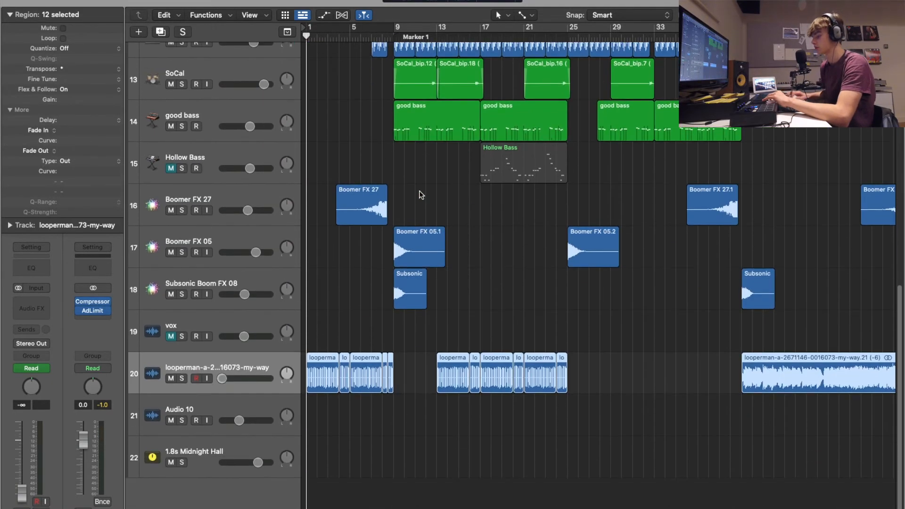
pyautogui.press('space')
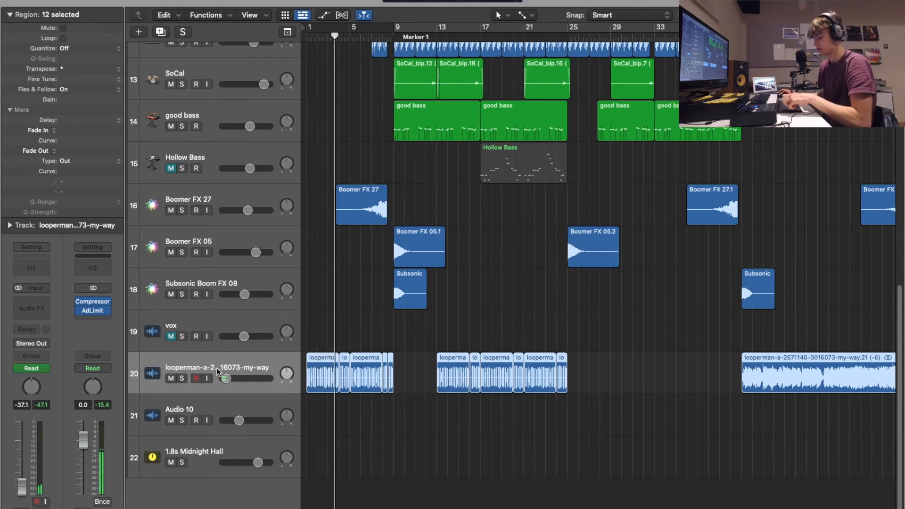
# - Display the track automation, examine the looperman vocal's volume curve during playback, and hide the automation again
pyautogui.press('a')
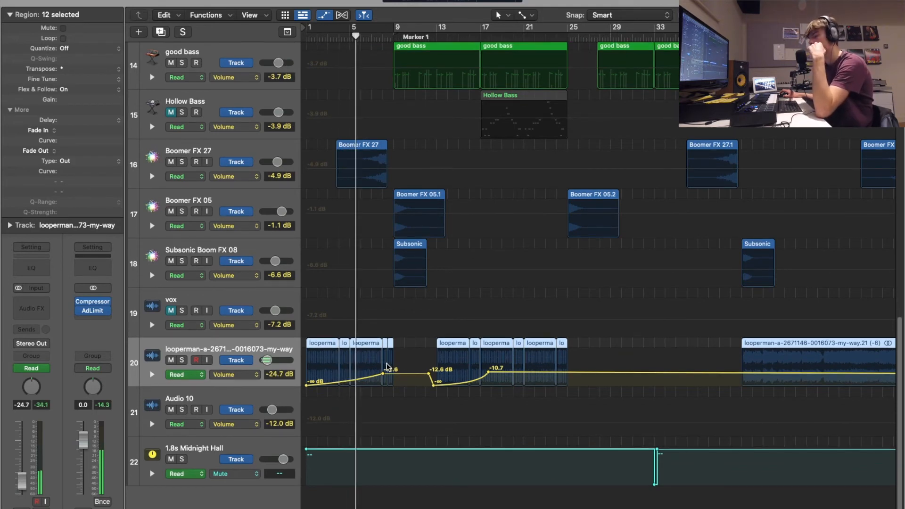
pyautogui.scroll(2, 397, 307)
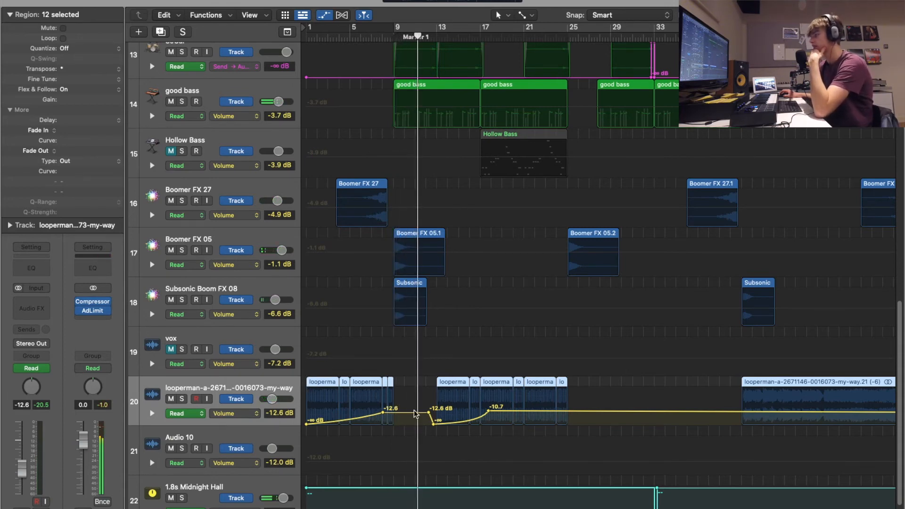
pyautogui.scroll(15, 452, 226)
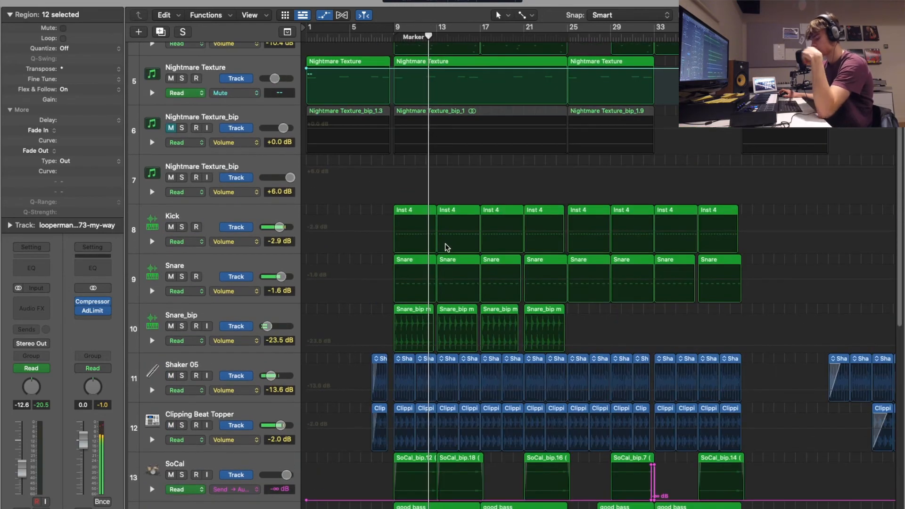
pyautogui.press('a')
pyautogui.scroll(-3, 502, 297)
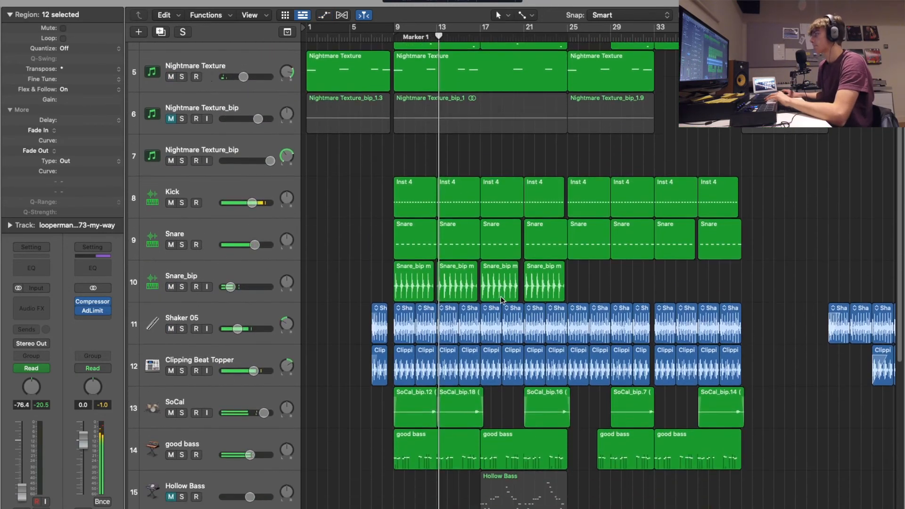
# - Fit all tracks in view and loop playback over bars 17 to 25 with a cycle range
pyautogui.press('super+Up')
pyautogui.press('super+Up')
pyautogui.press('super+Up')
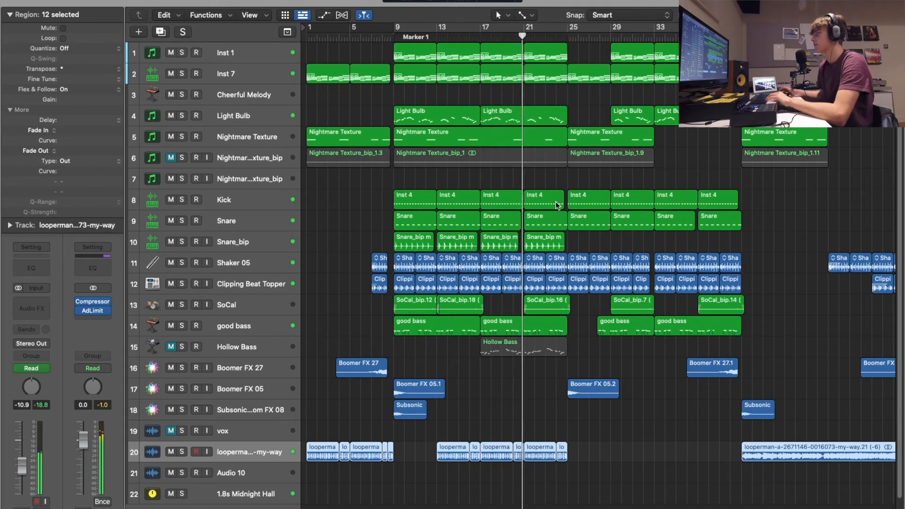
pyautogui.scroll(5, 555, 202)
pyautogui.scroll(-5, 555, 201)
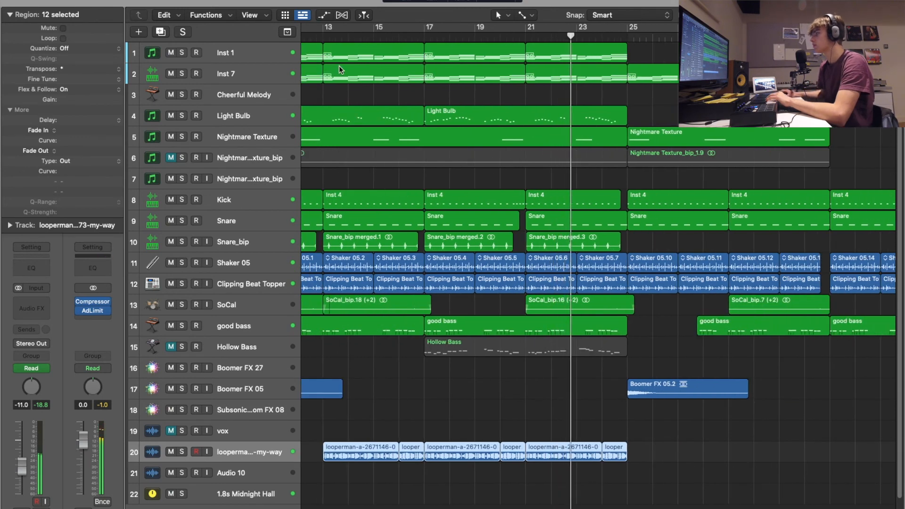
pyautogui.moveTo(424, 31); pyautogui.dragTo(625, 29)
pyautogui.click(686, 341)
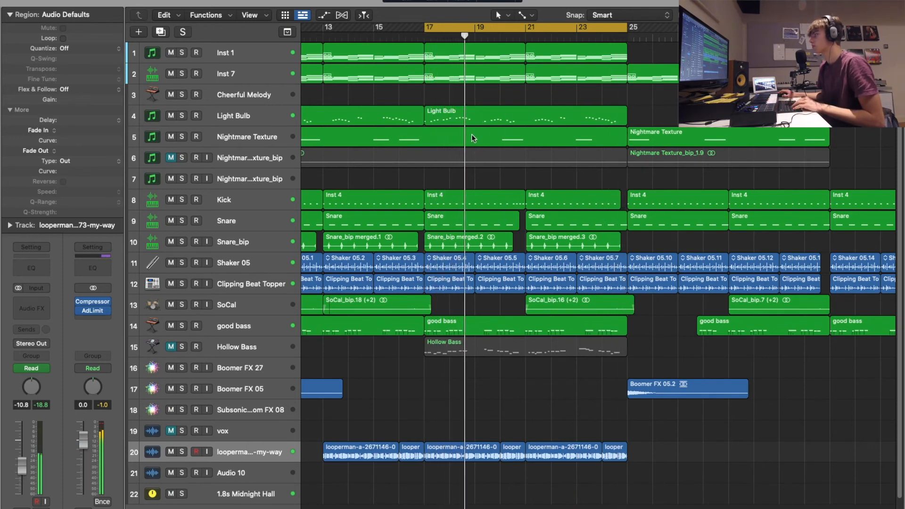
# - Turn off the cycle range and look over the whole arrangement
pyautogui.scroll(5, 473, 110)
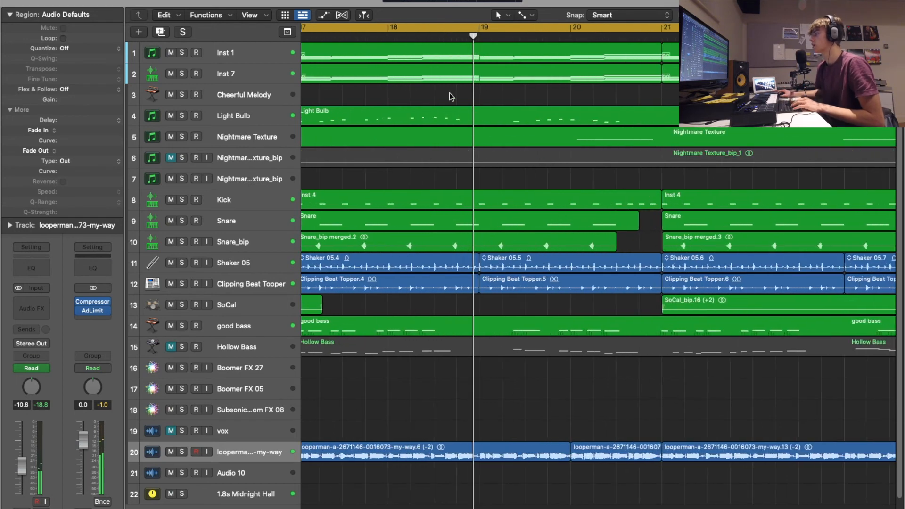
pyautogui.doubleClick(414, 29)
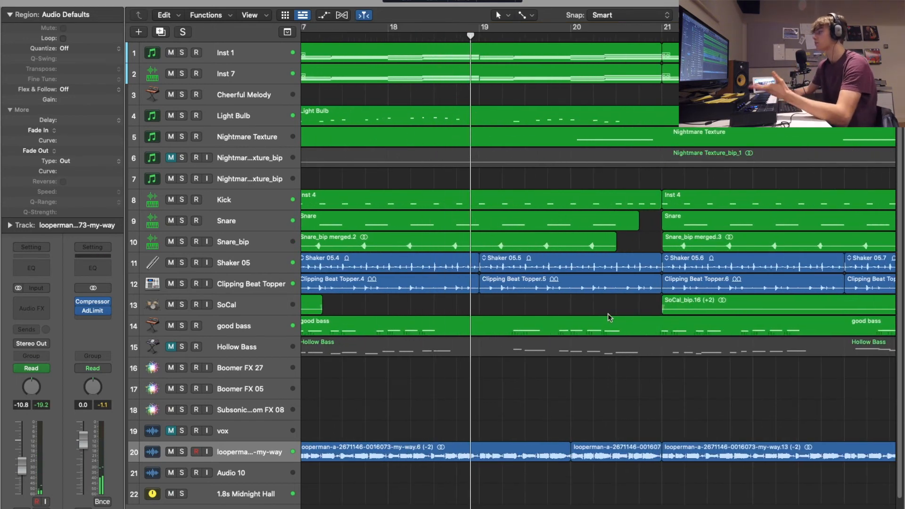
pyautogui.scroll(-5, 607, 313)
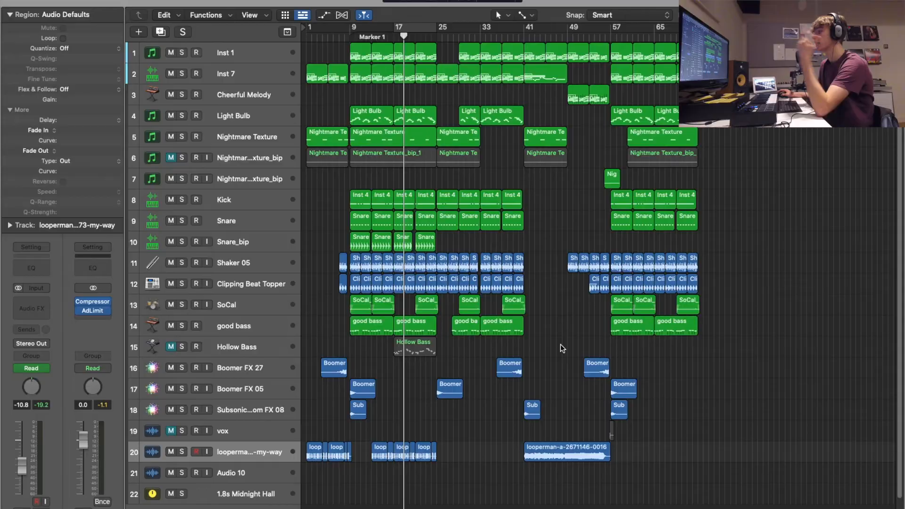
pyautogui.scroll(-1, 496, 363)
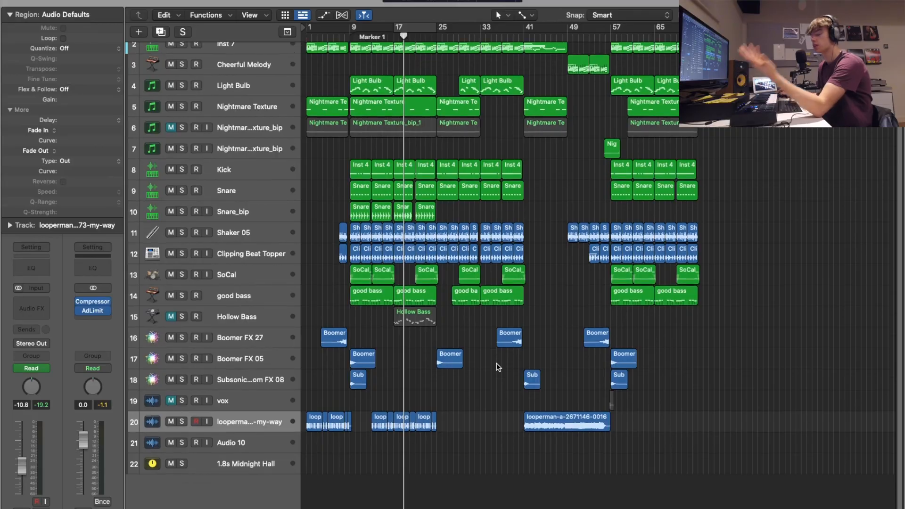